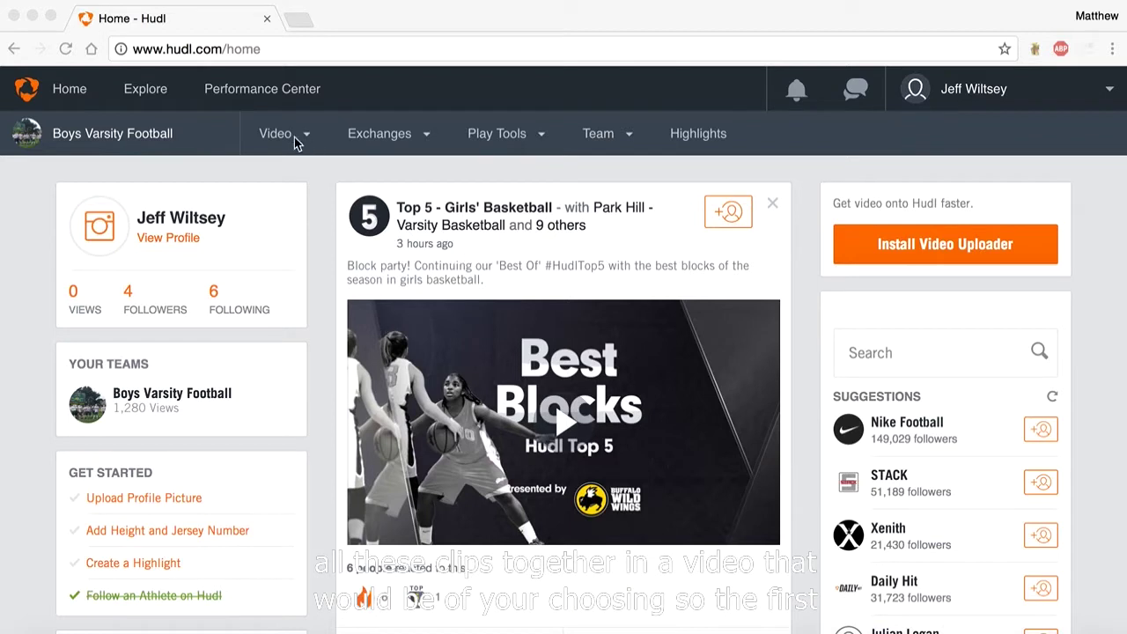
Load the RHS vs IHS 11/14/2015 game from the 2015-2016 Season's Imbler High School folder in the video library.
mouse_move(275, 134)
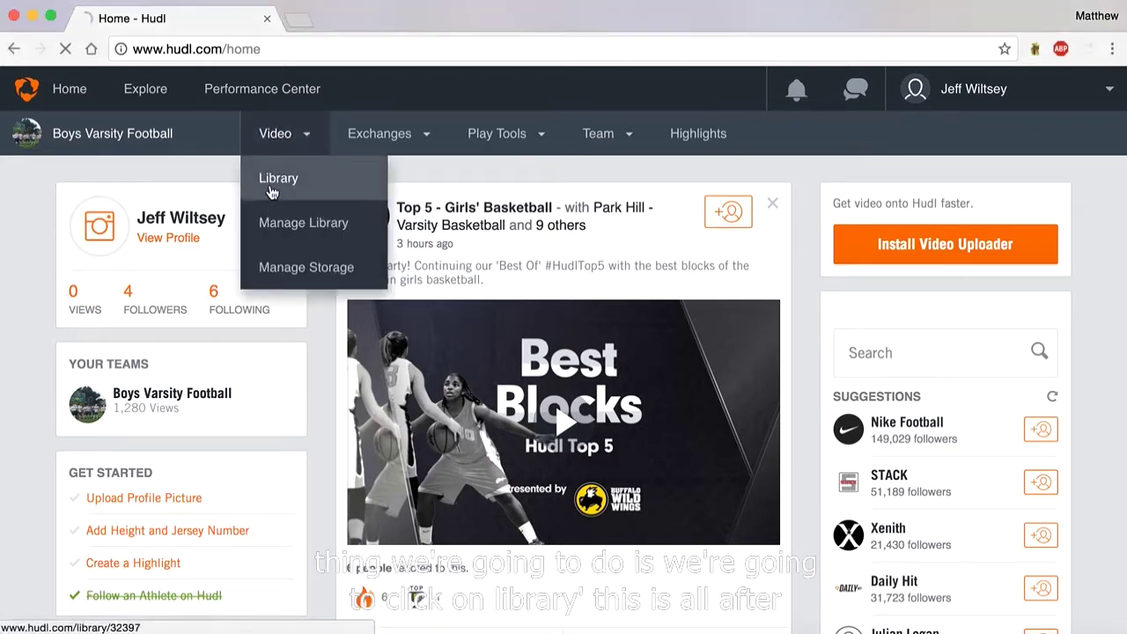
left_click(271, 192)
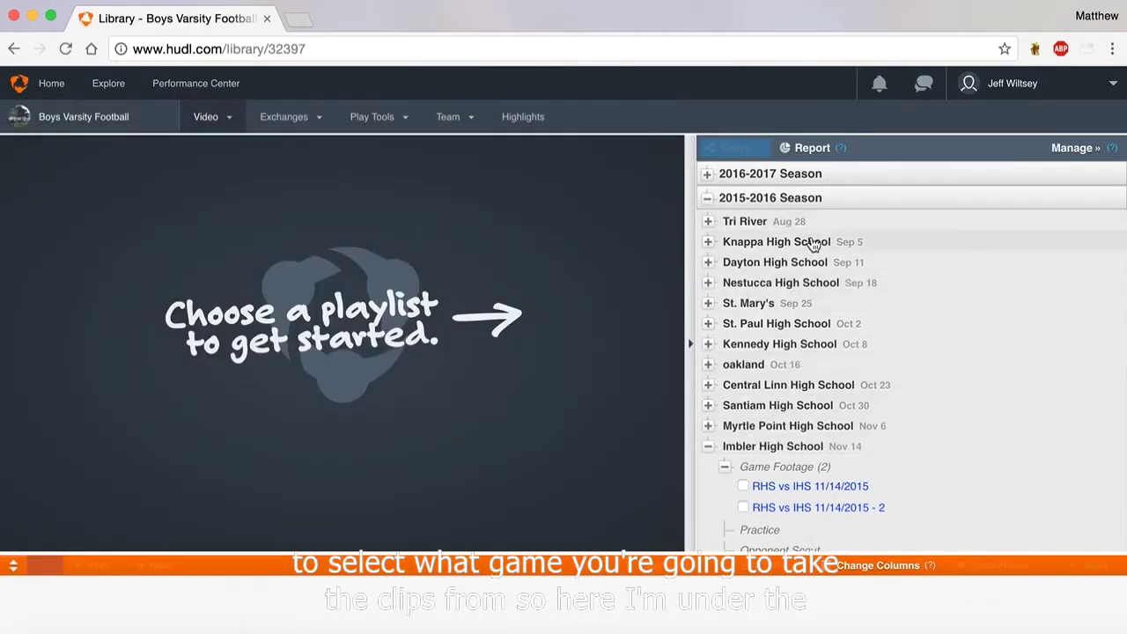
left_click(787, 207)
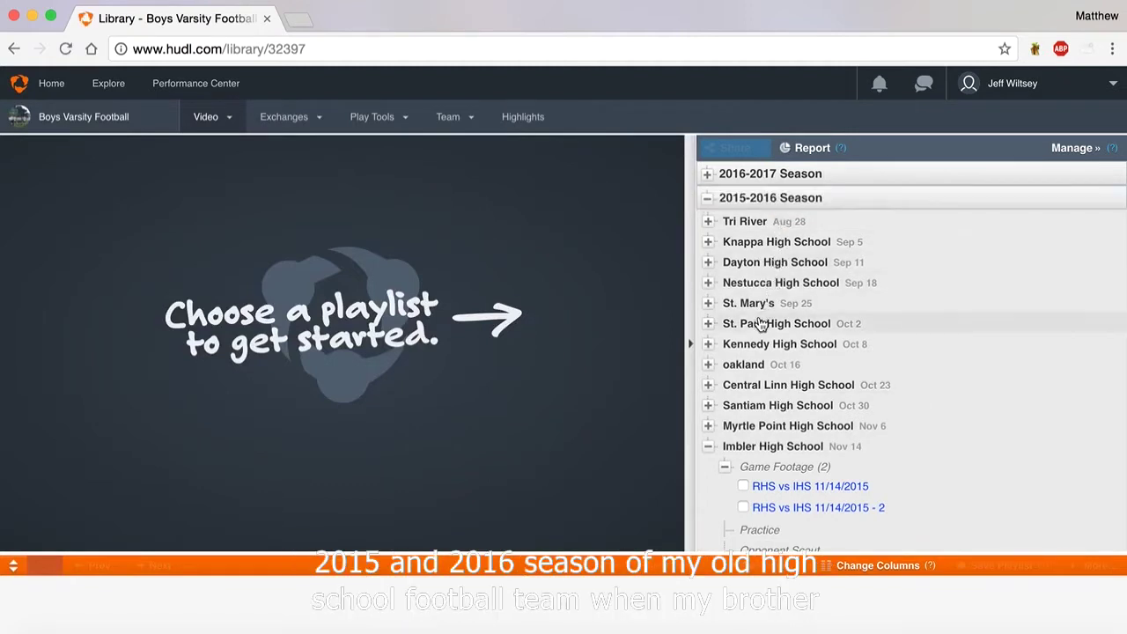
left_click(784, 490)
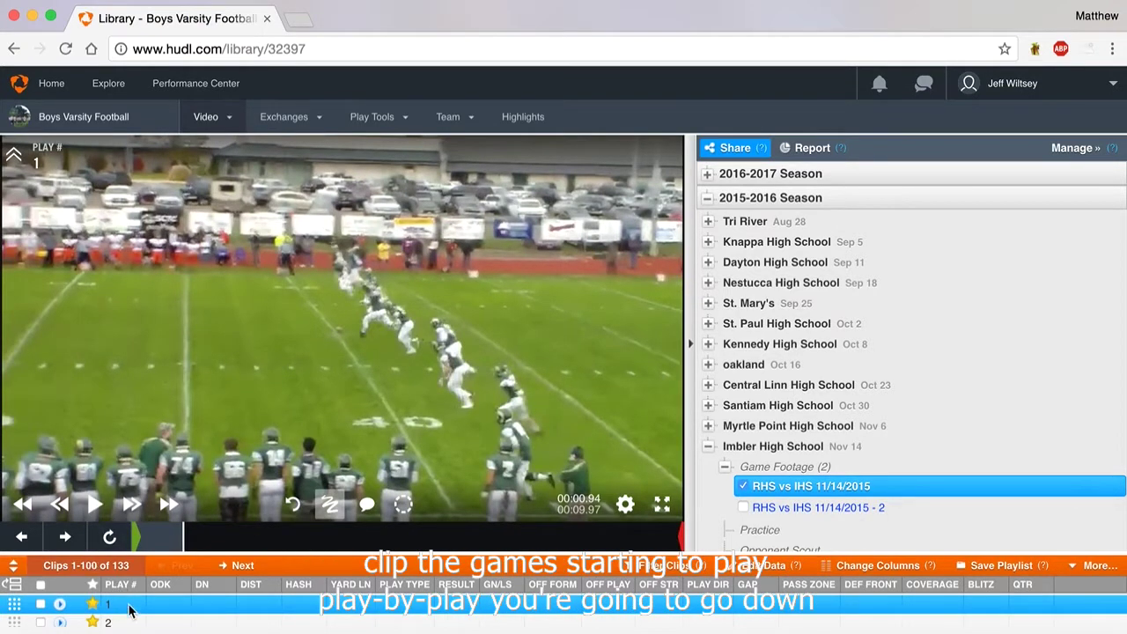
Star play 7 of the Imbler game and add it to the Team highlights.
scroll(129, 610, "down", 3)
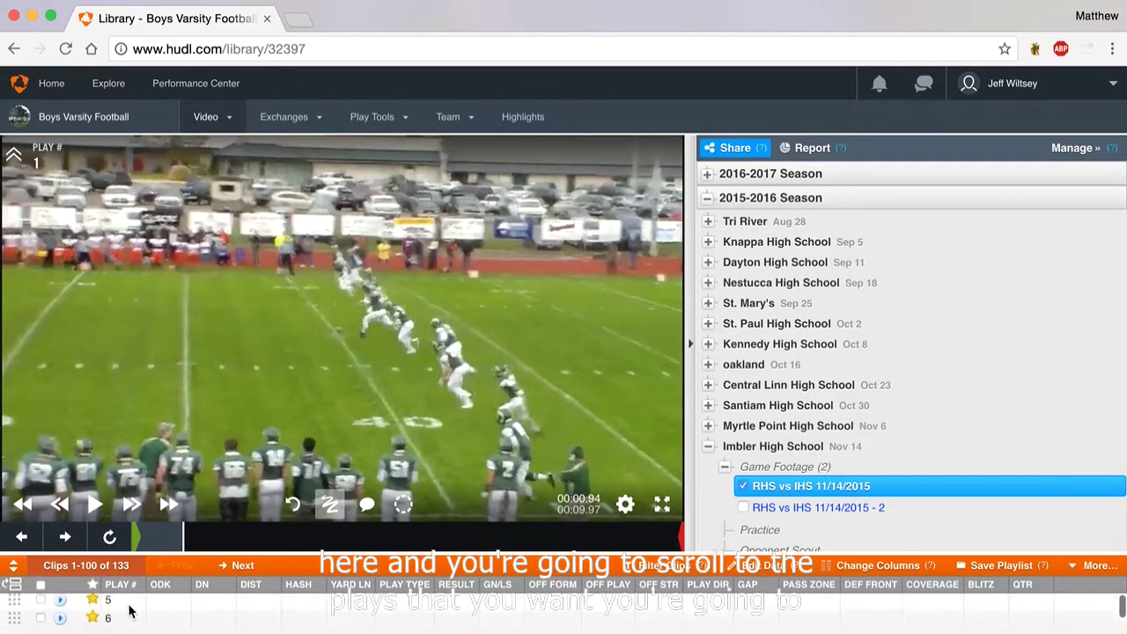
scroll(130, 611, "down", 2)
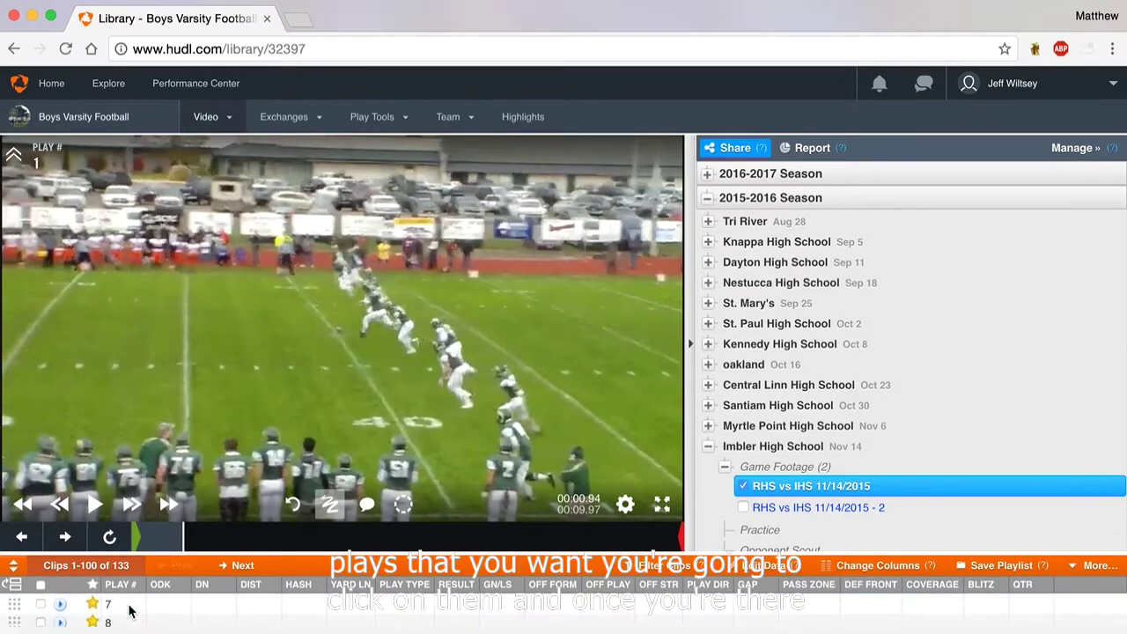
left_click(129, 606)
left_click(99, 507)
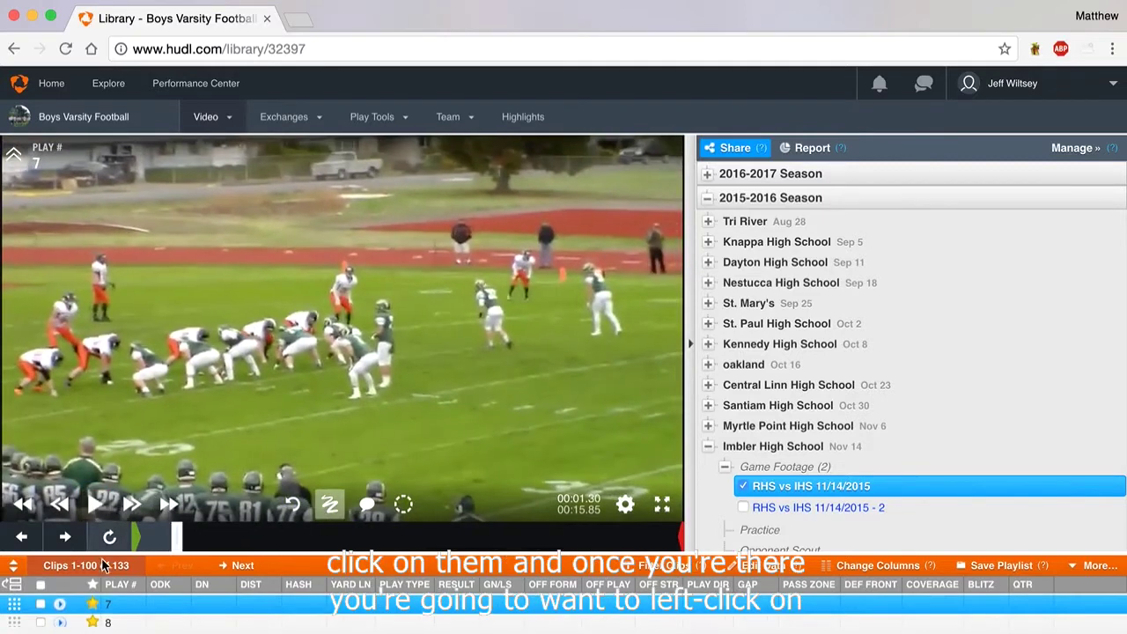
left_click(94, 606)
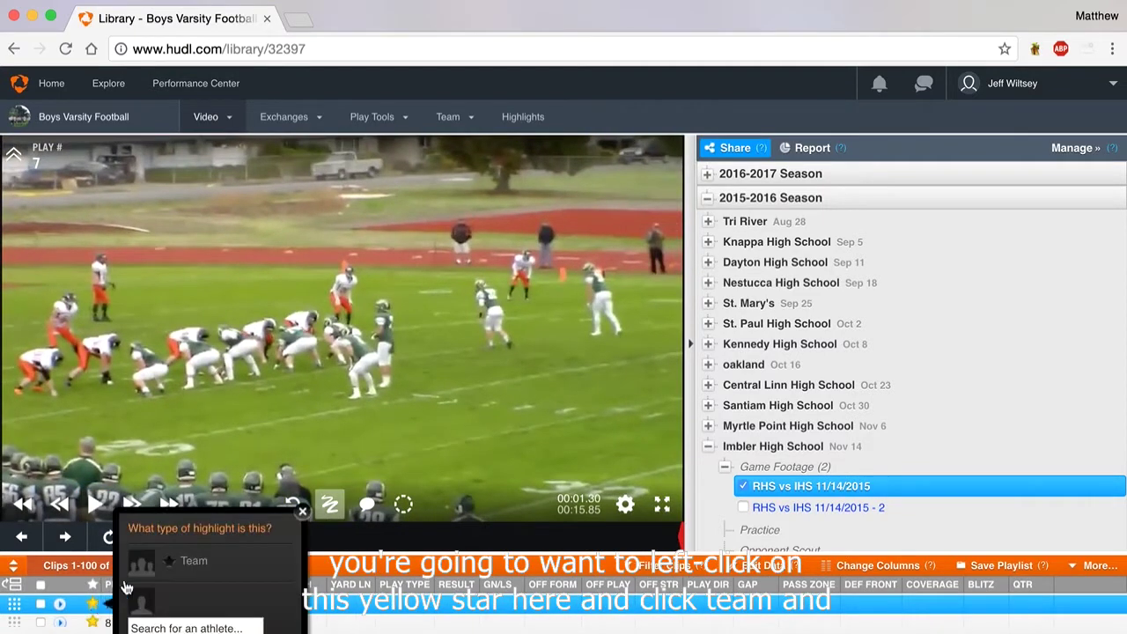
left_click(193, 565)
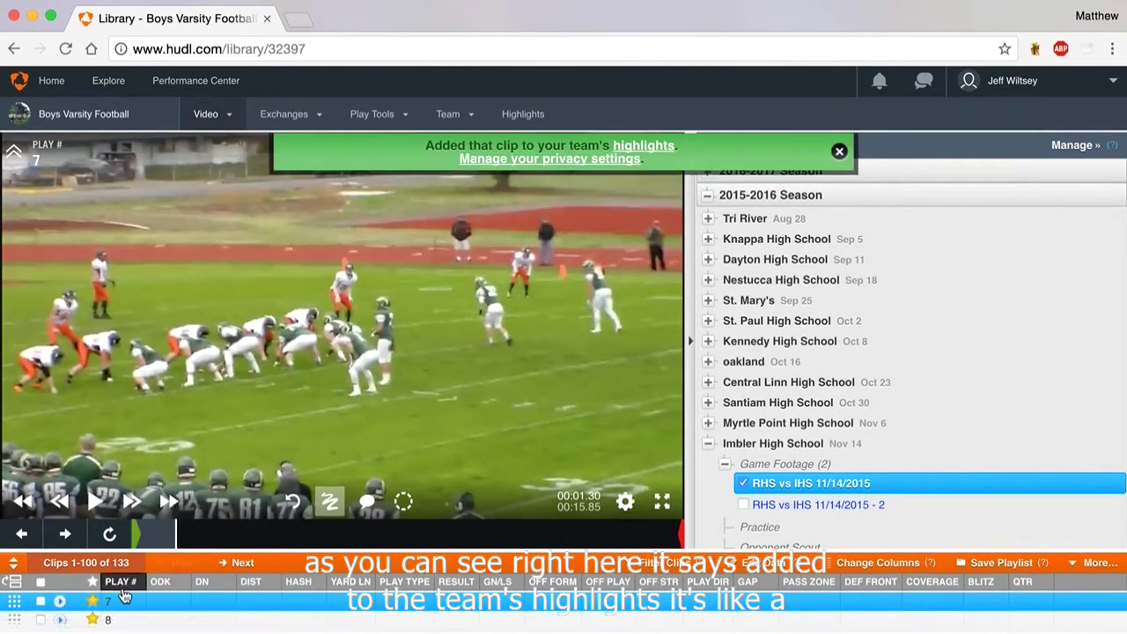
Star play 75 and add it to the Team highlights.
scroll(121, 604, "down", 2)
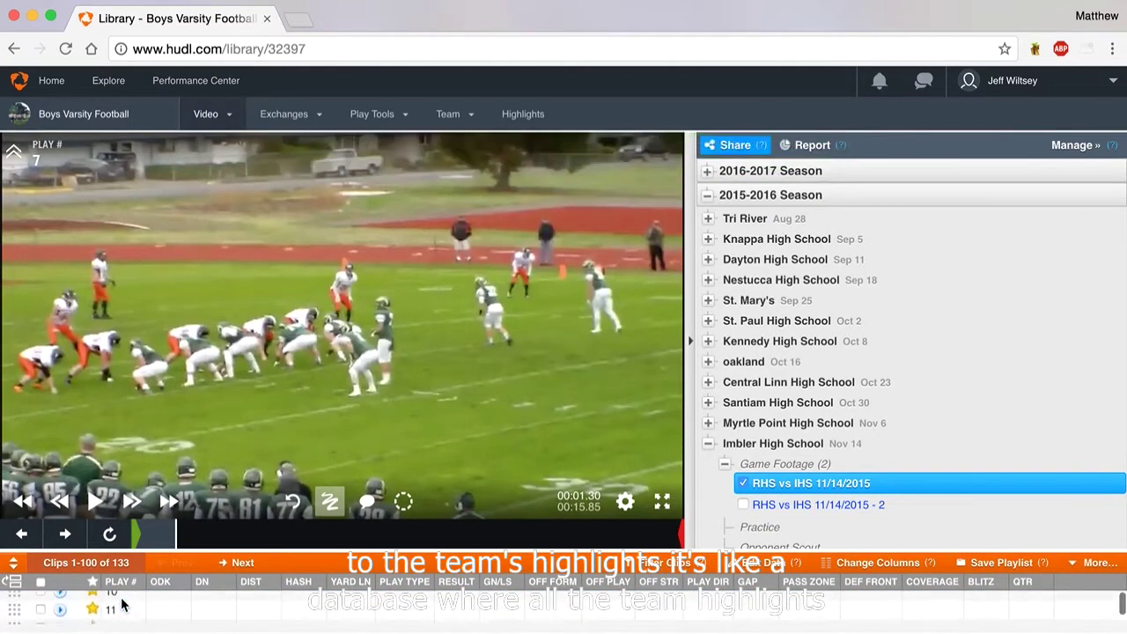
scroll(121, 604, "down", 4)
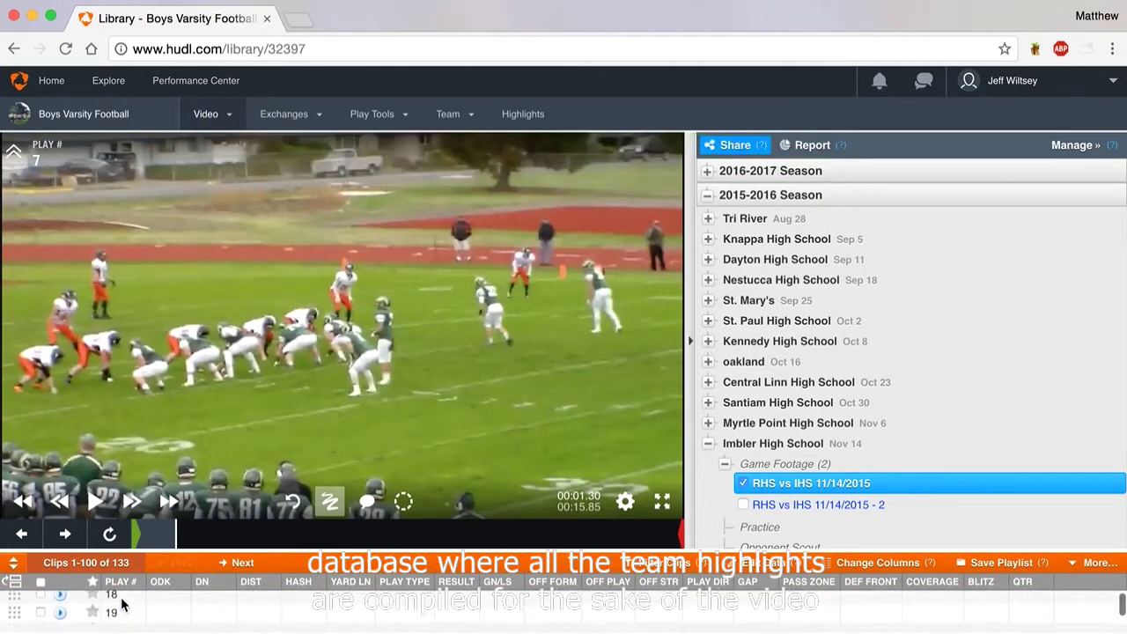
scroll(122, 605, "down", 10)
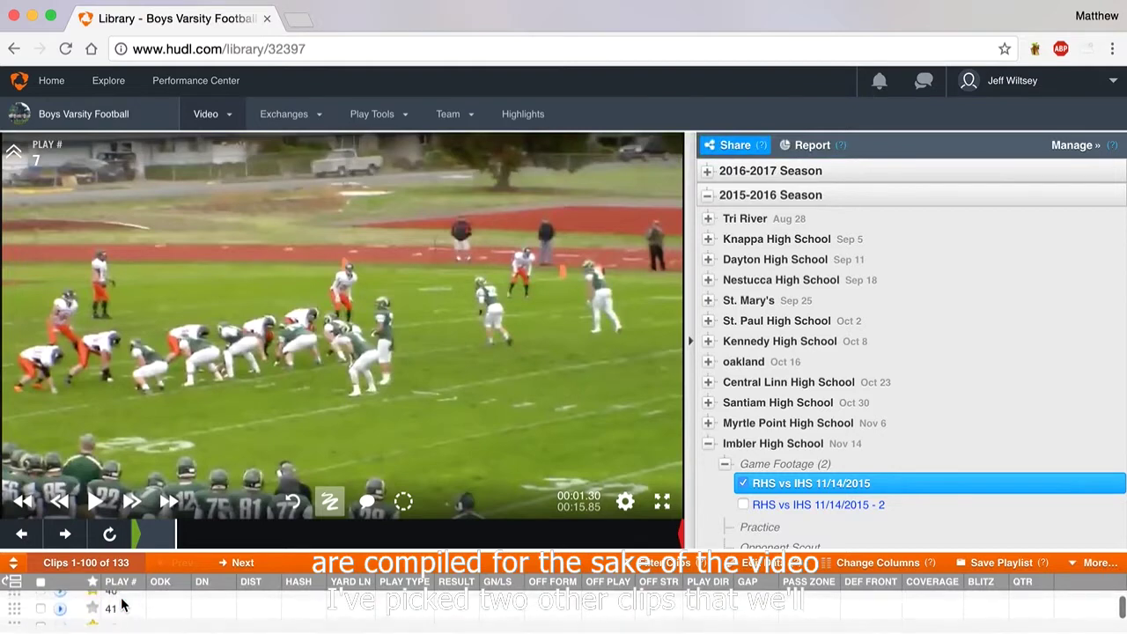
scroll(122, 604, "down", 8)
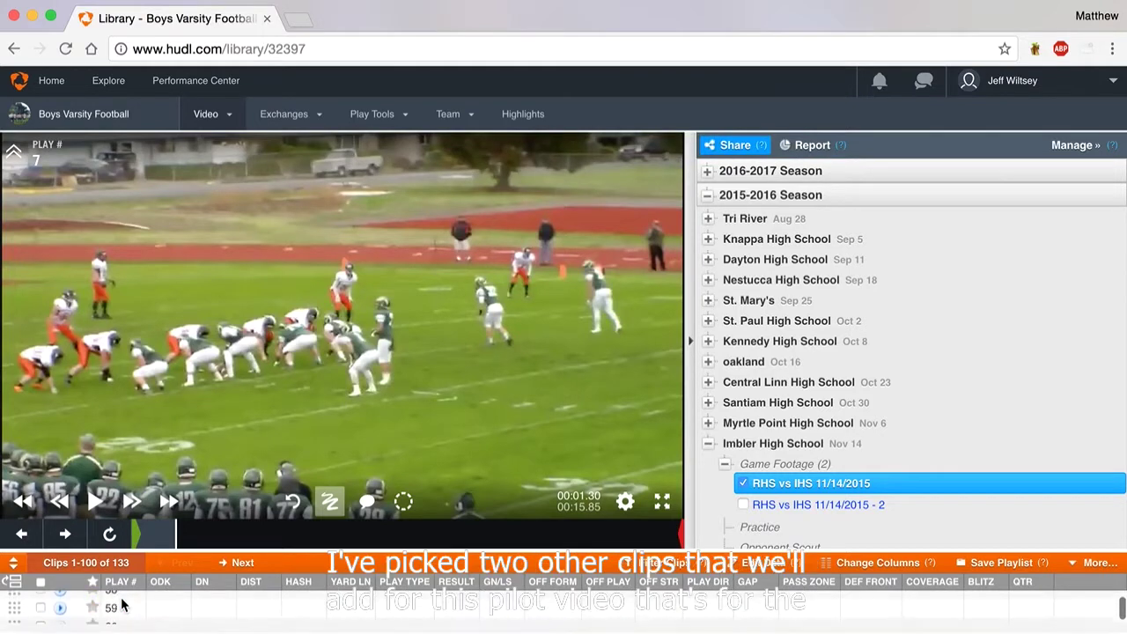
scroll(121, 604, "down", 5)
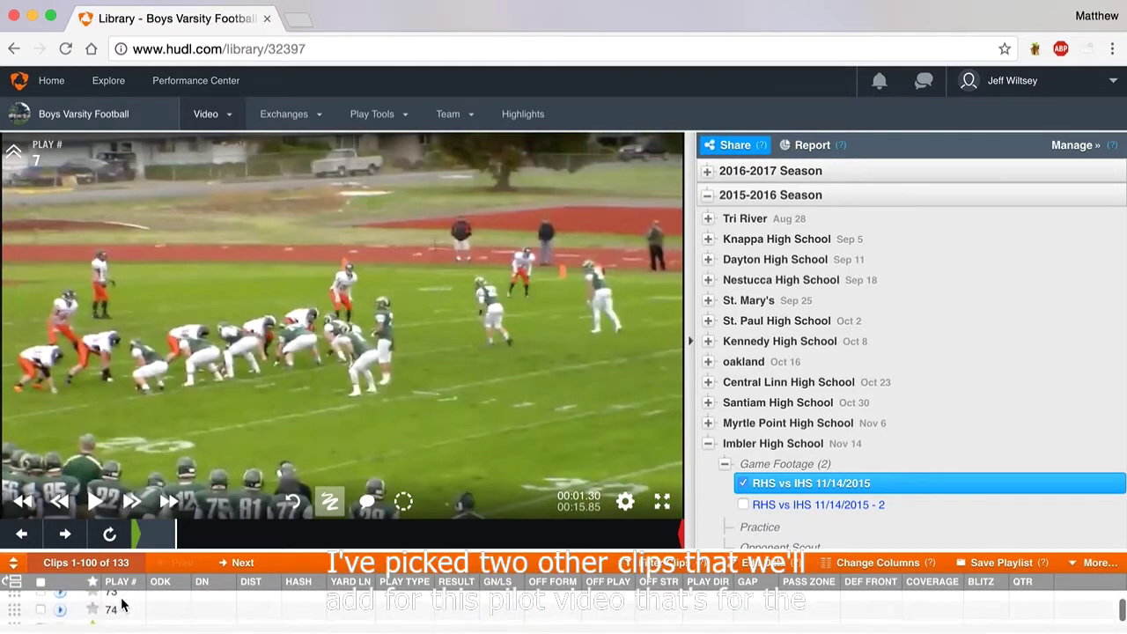
left_click(122, 606)
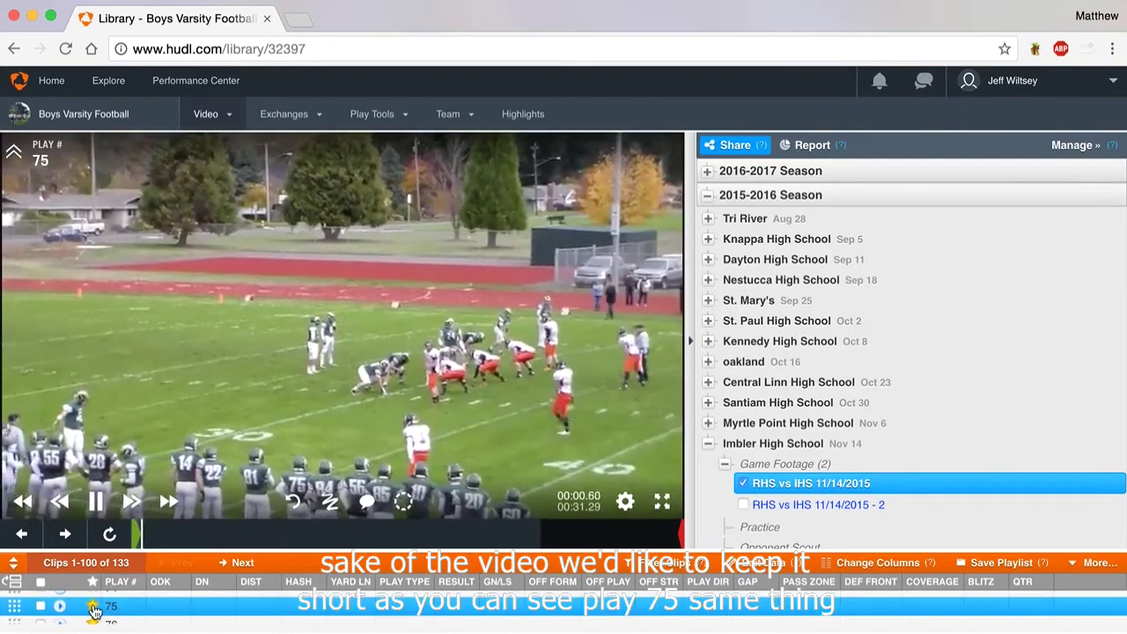
left_click(93, 605)
left_click(187, 562)
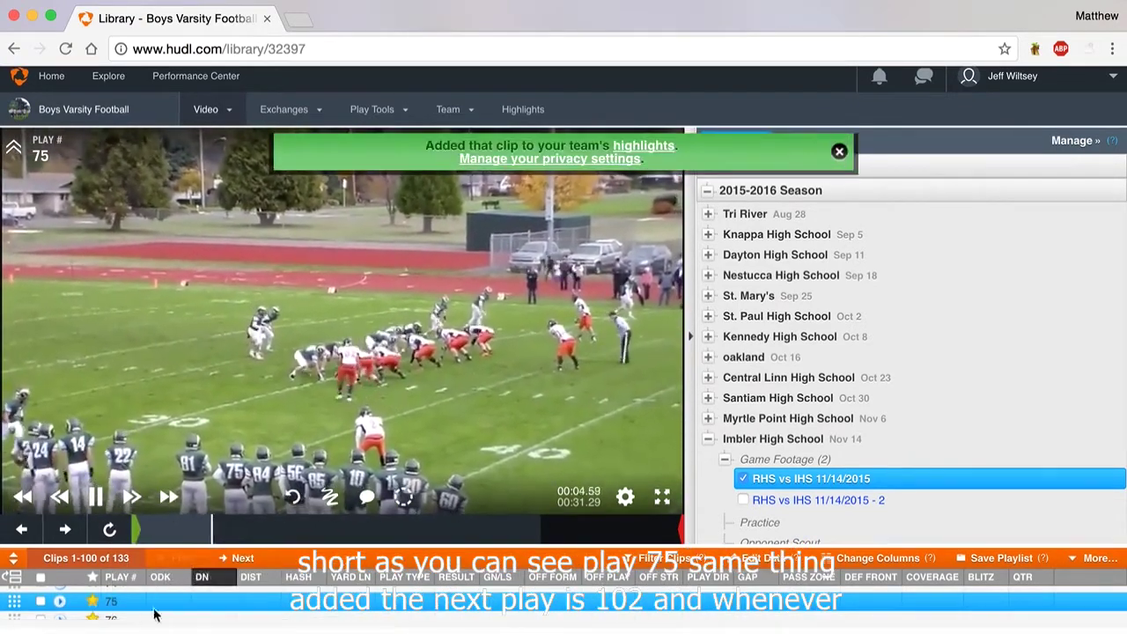
Go to clips 101–133, then star play 102 and add it to the Team highlights.
scroll(132, 617, "down", 5)
scroll(131, 616, "down", 6)
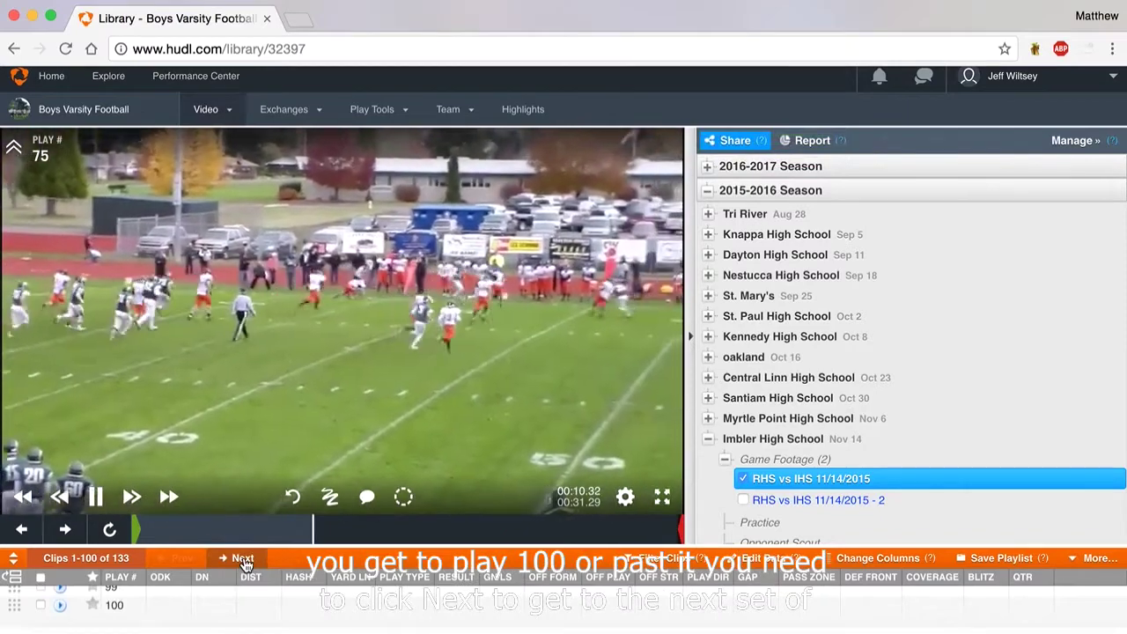
left_click(243, 559)
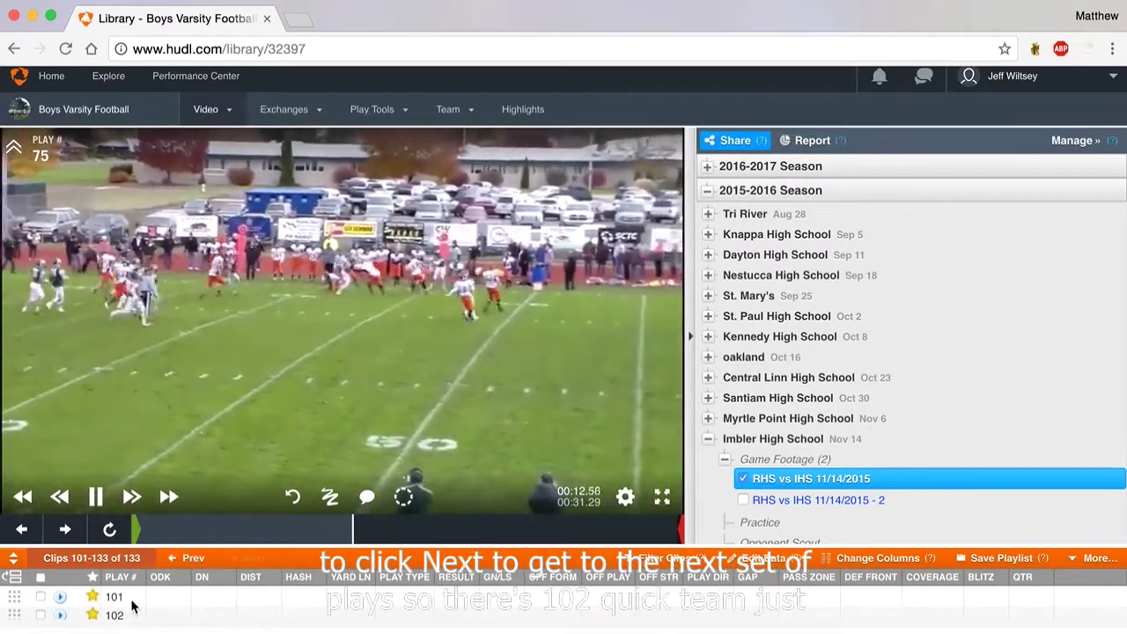
left_click(77, 617)
left_click(93, 614)
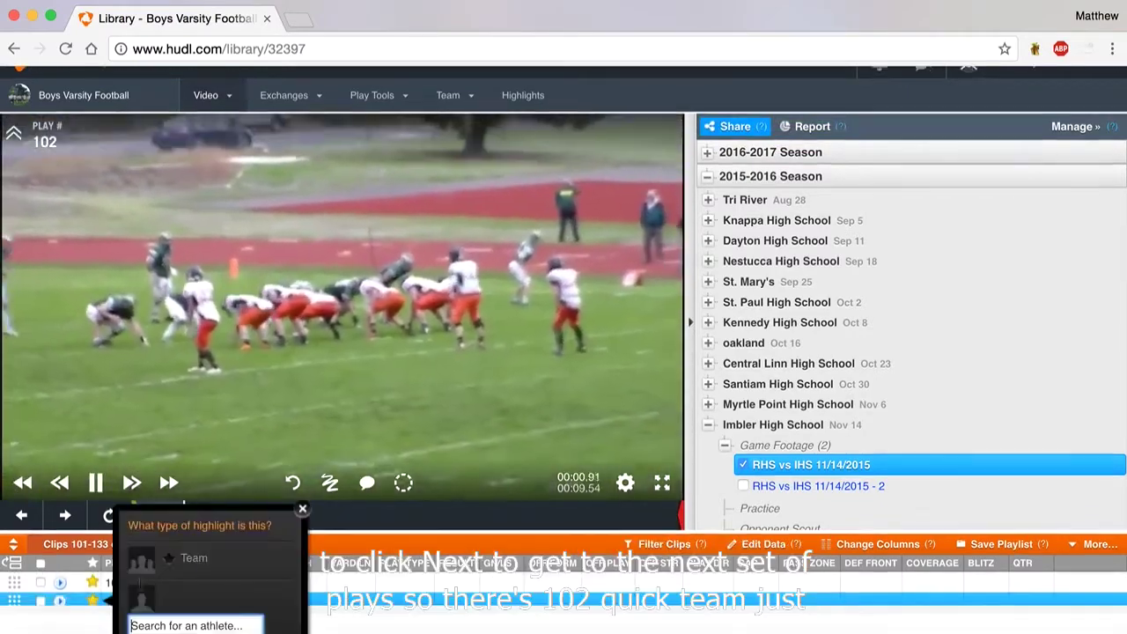
left_click(188, 564)
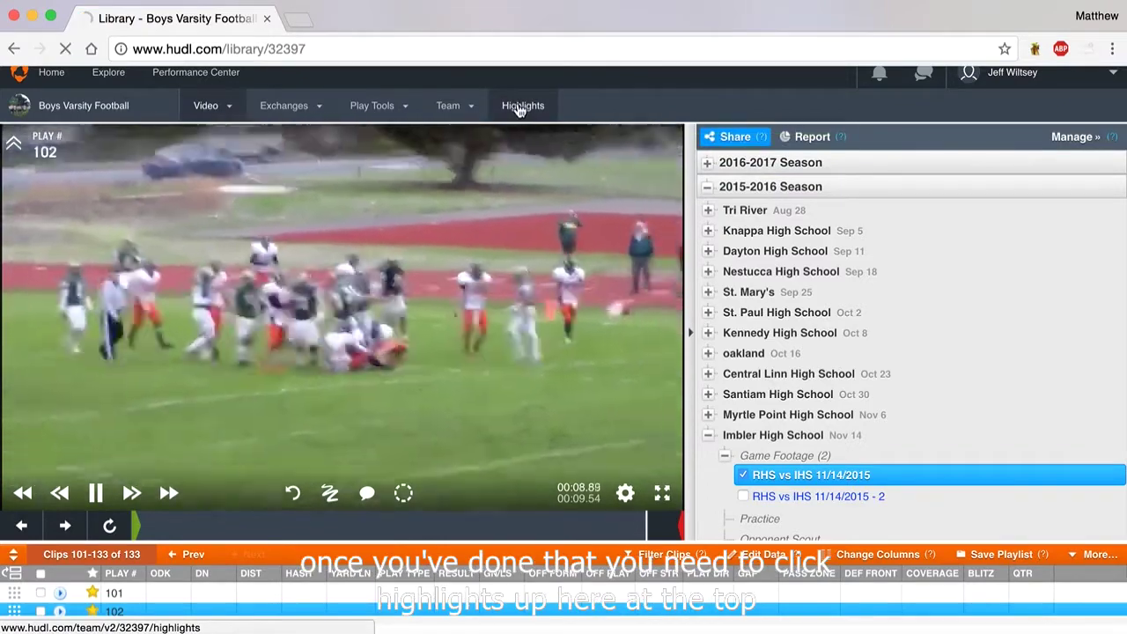
left_click(522, 105)
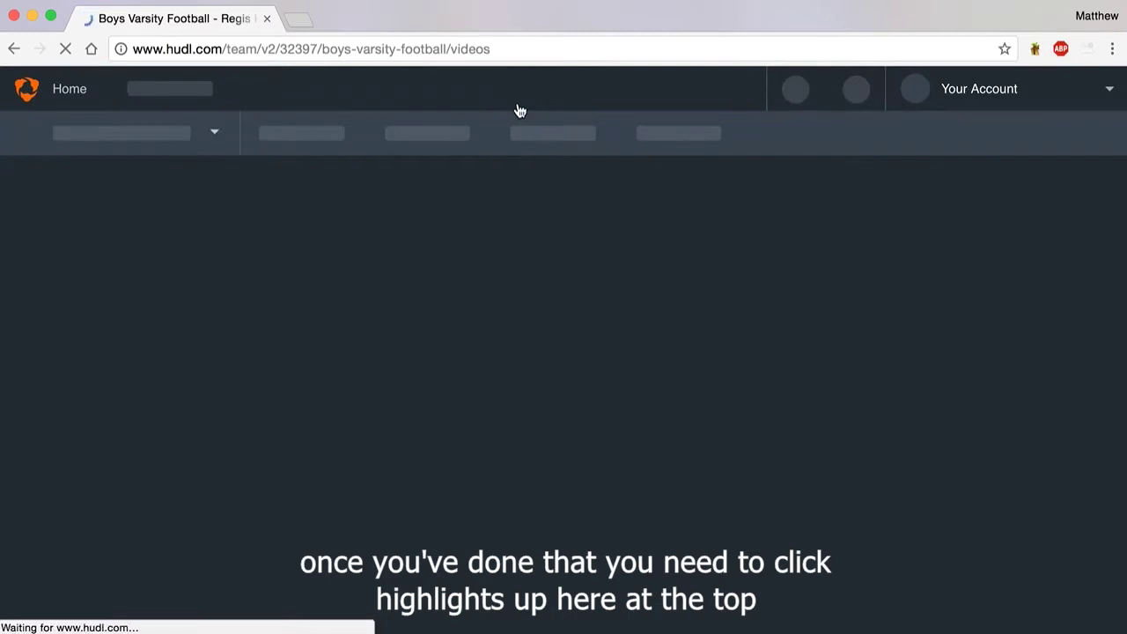
scroll(548, 295, "down", 3)
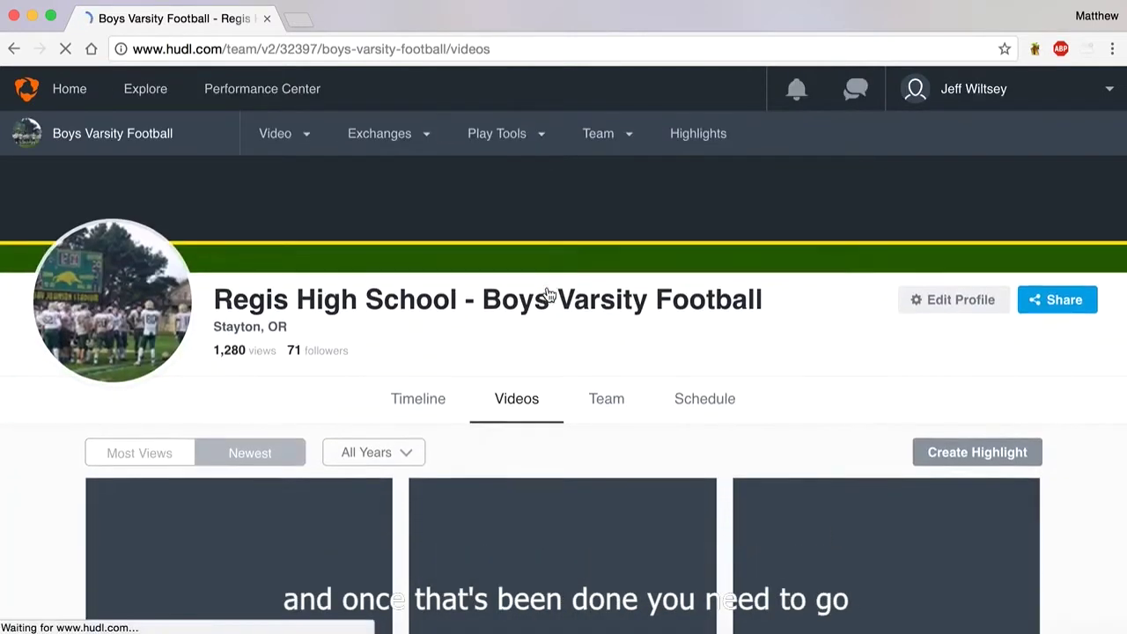
scroll(862, 276, "down", 1)
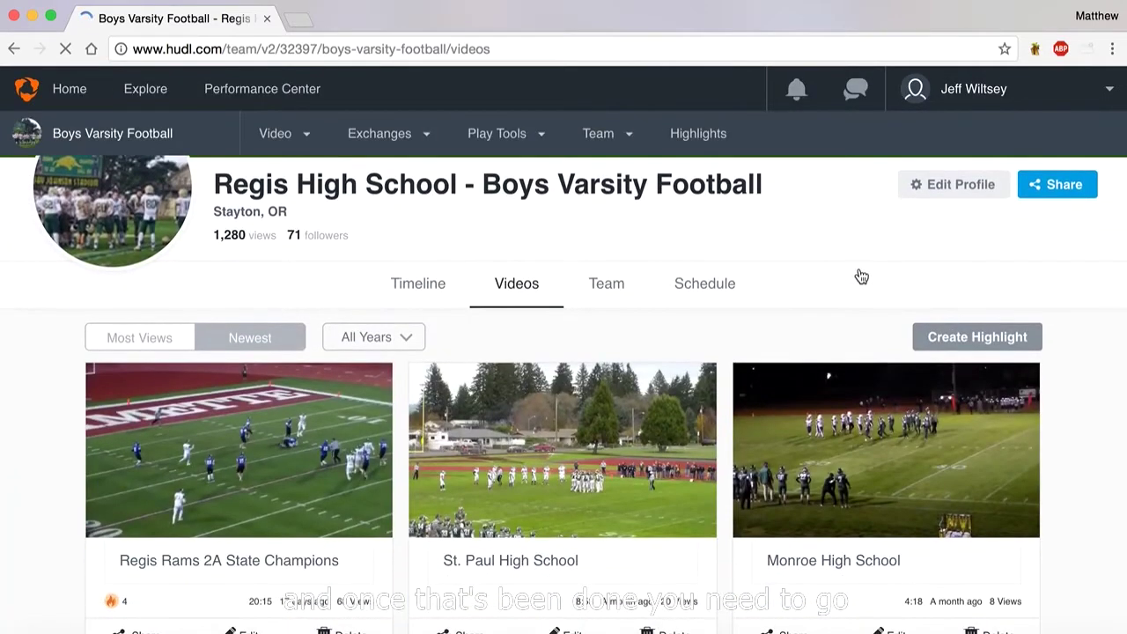
left_click(987, 339)
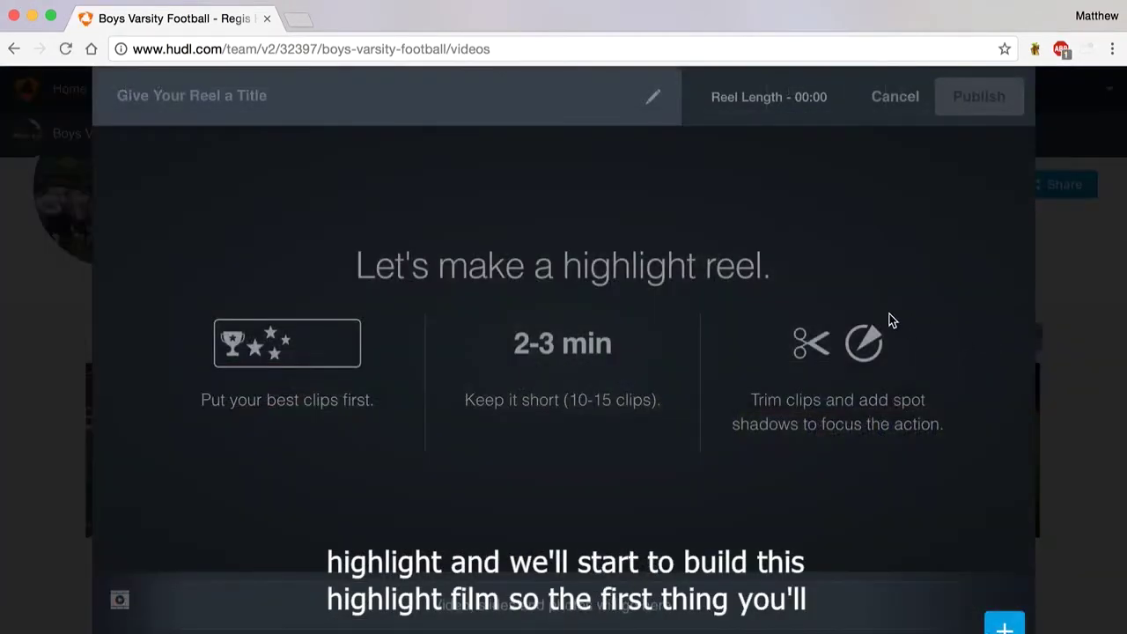
Title the new reel 'Regis vs Imbler' and bring up the game videos to add from.
left_click(562, 113)
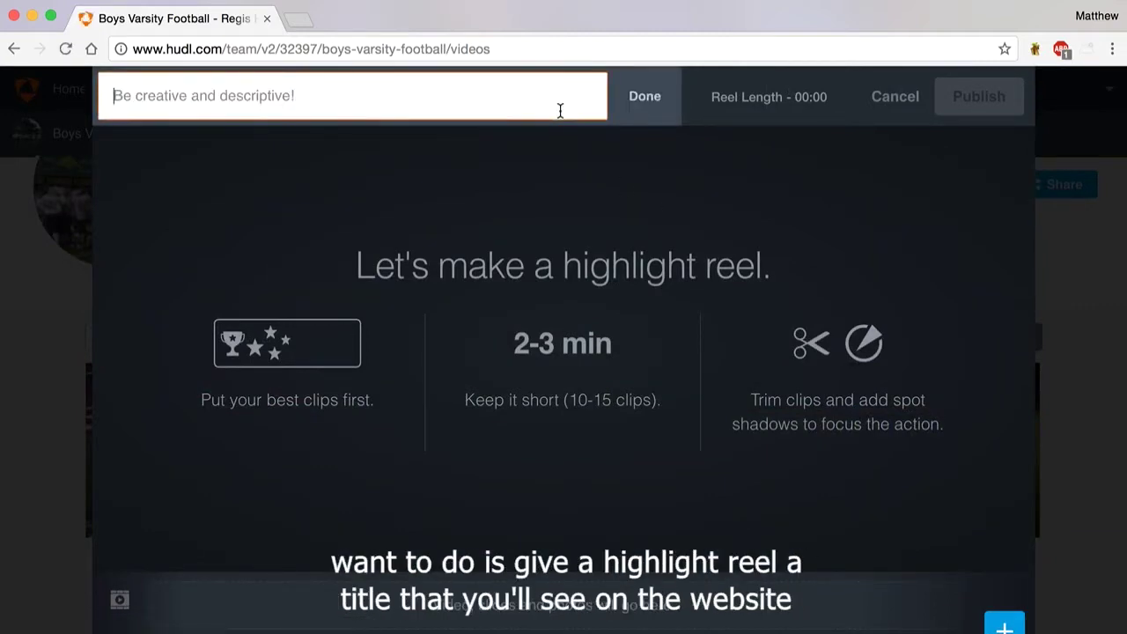
type("Regis")
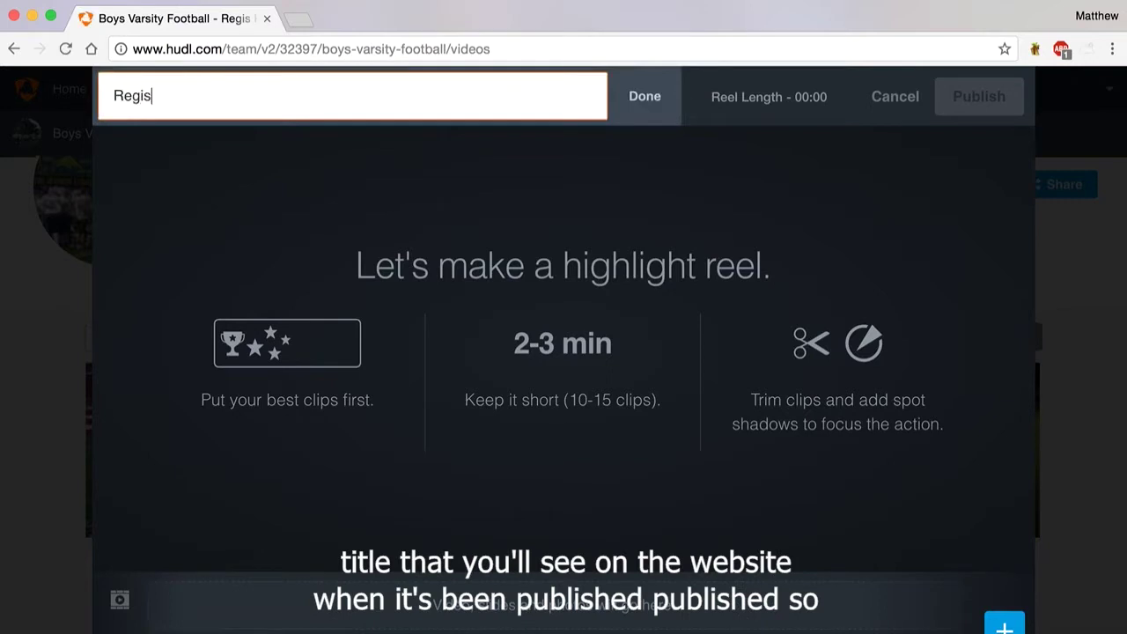
type(" vs Imbler")
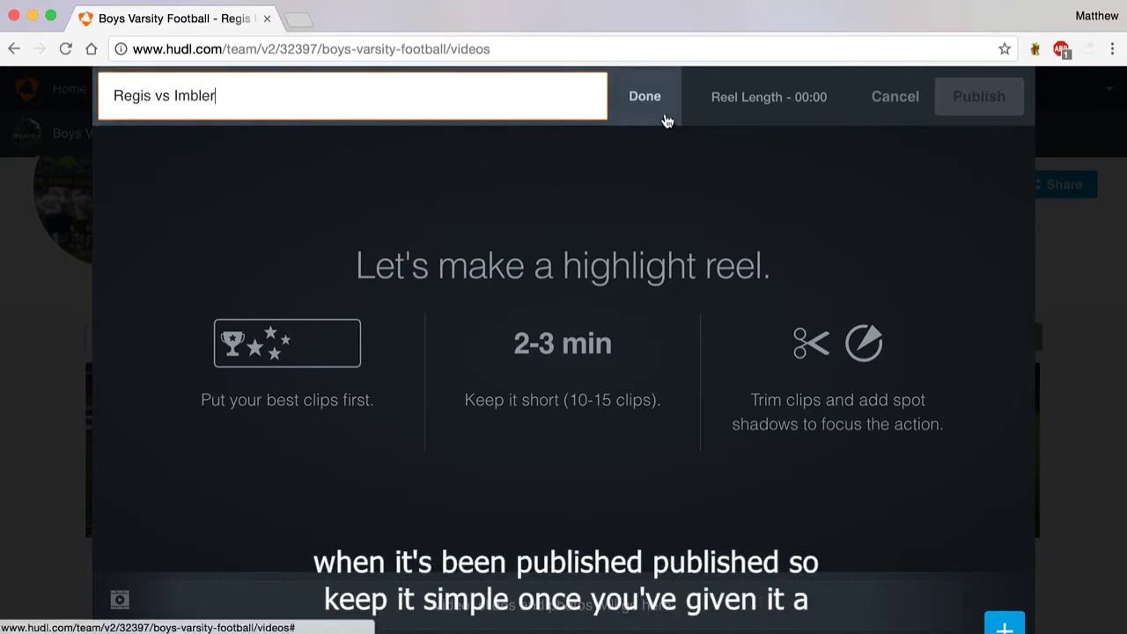
left_click(665, 114)
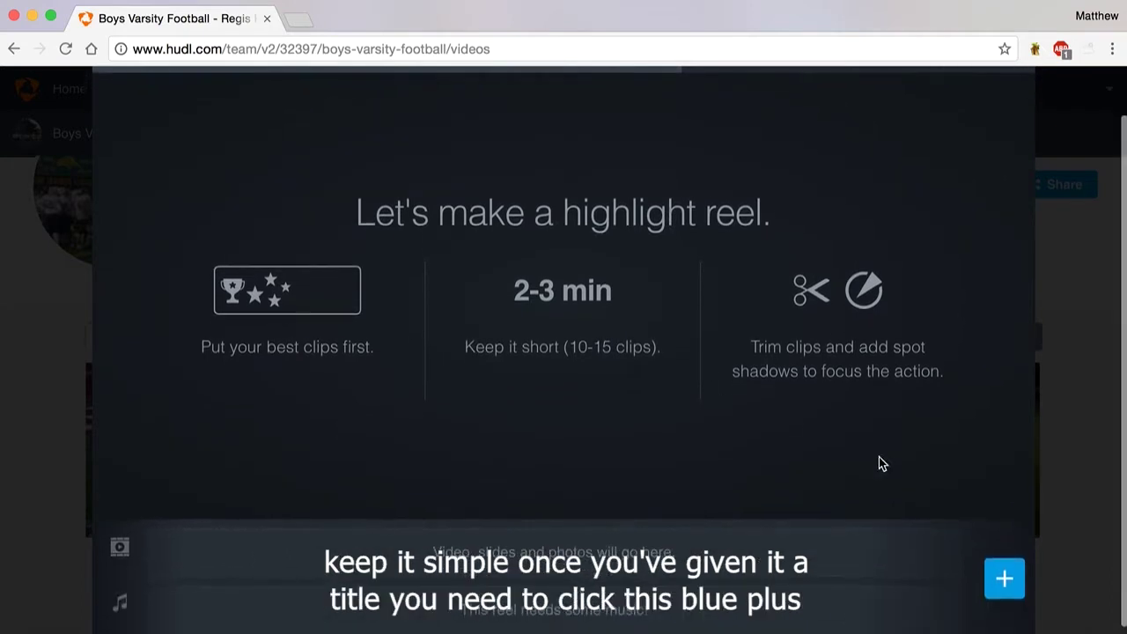
left_click(1004, 578)
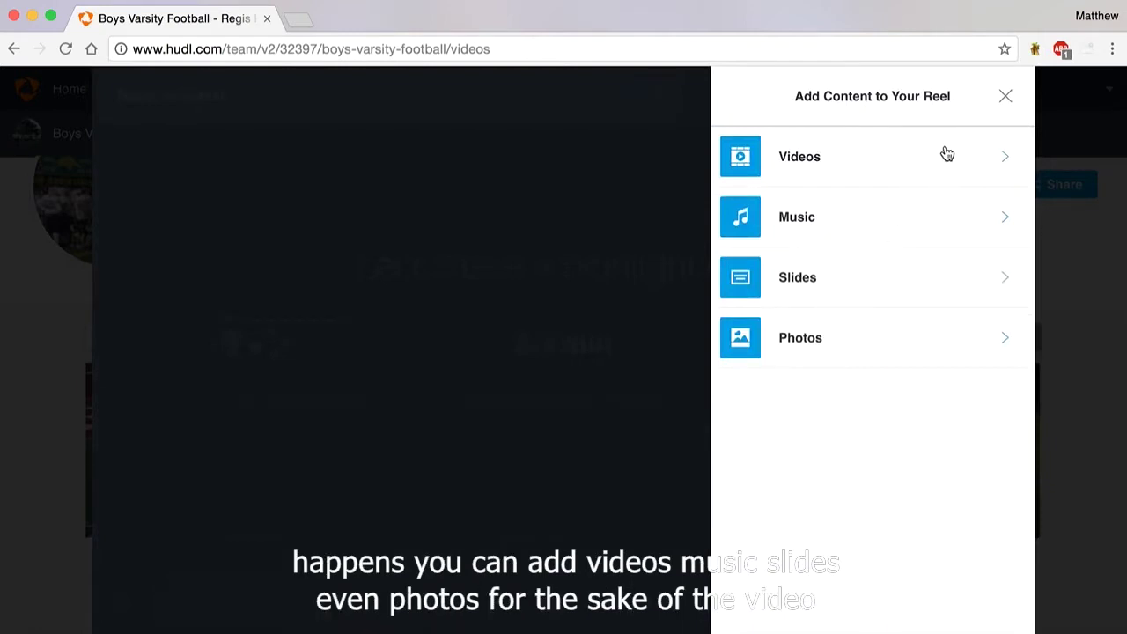
left_click(885, 169)
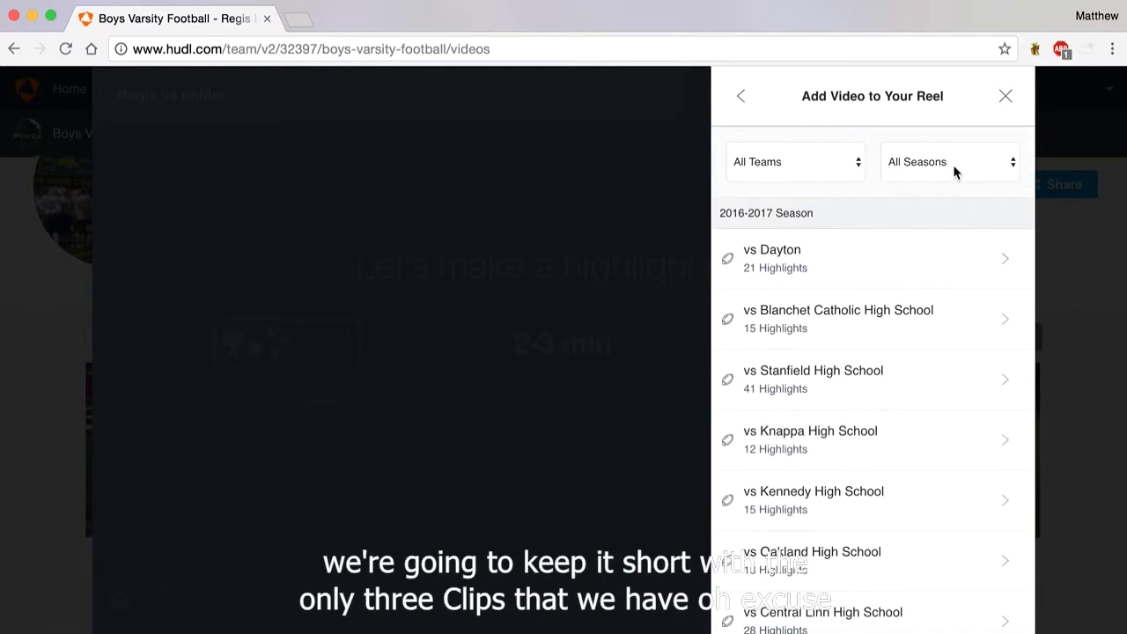
Add the first slide design as the reel's title slide, then return to the game video list.
left_click(740, 88)
left_click(810, 280)
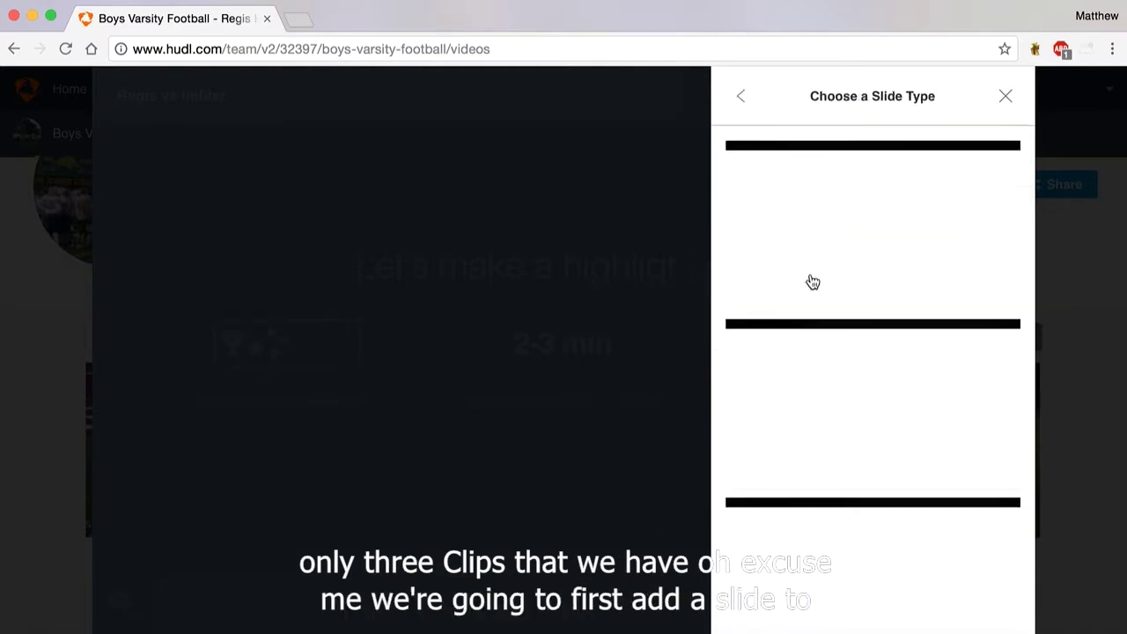
left_click(816, 251)
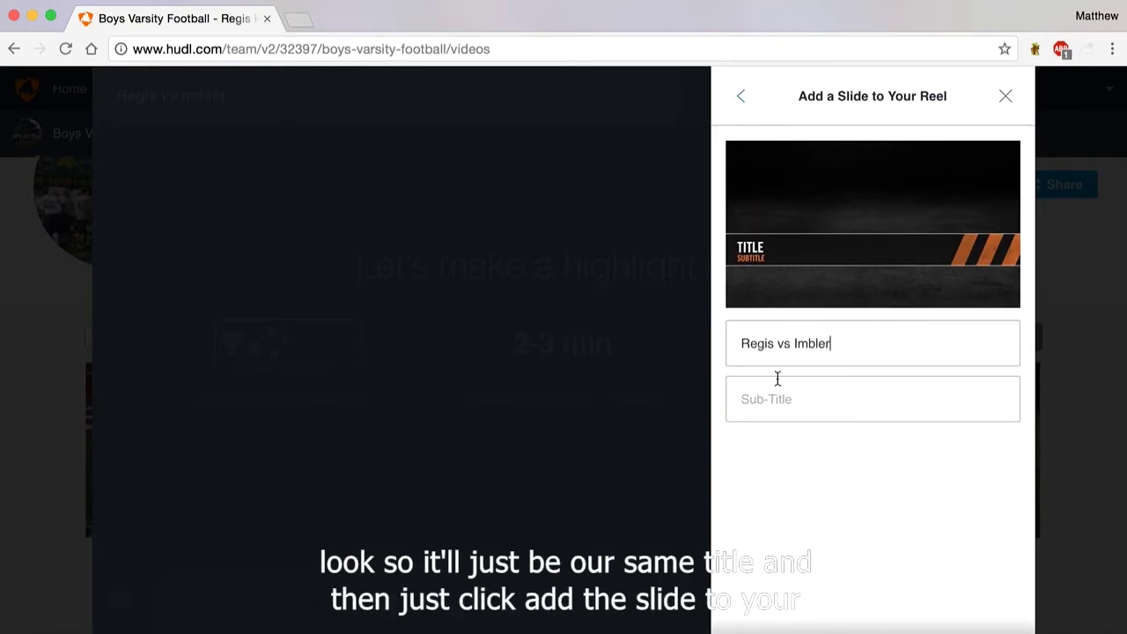
scroll(784, 441, "down", 2)
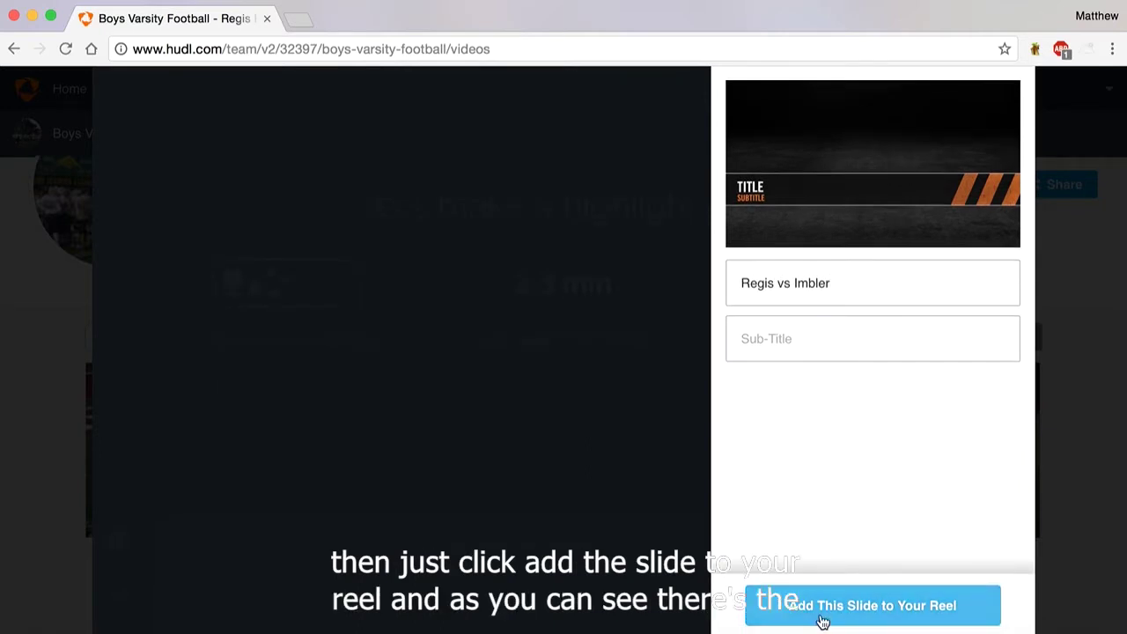
left_click(821, 620)
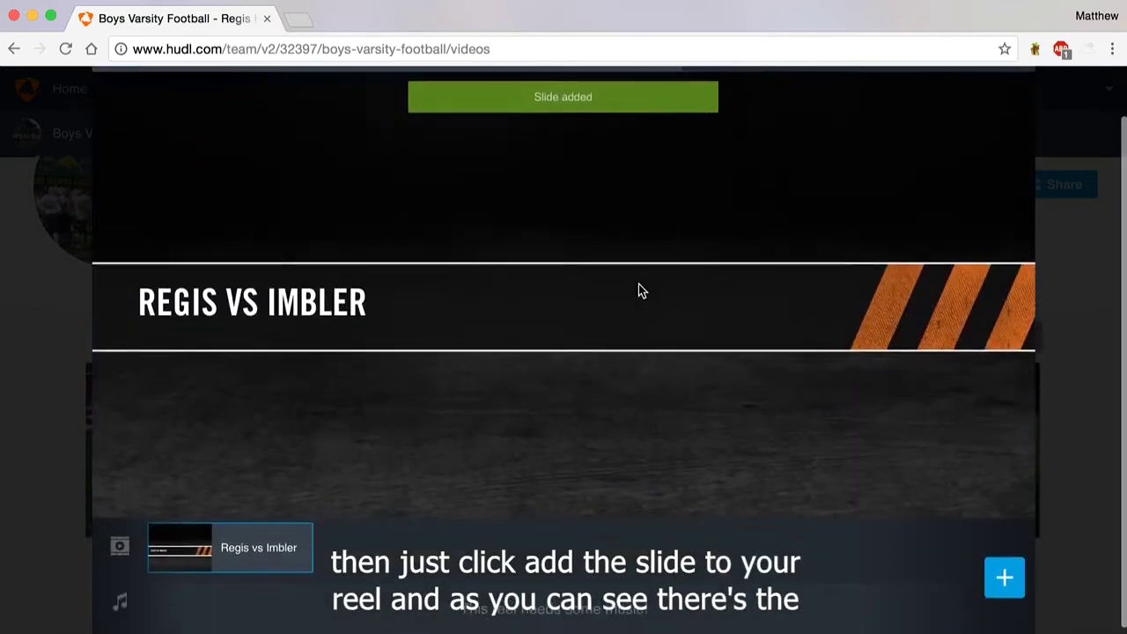
left_click(1004, 570)
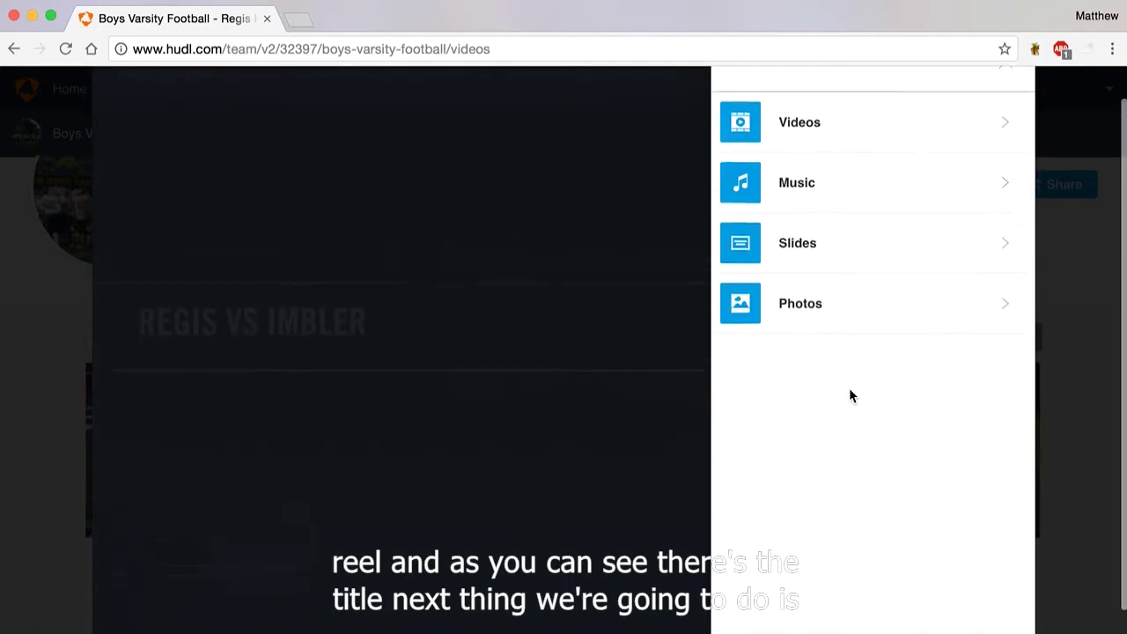
left_click(833, 131)
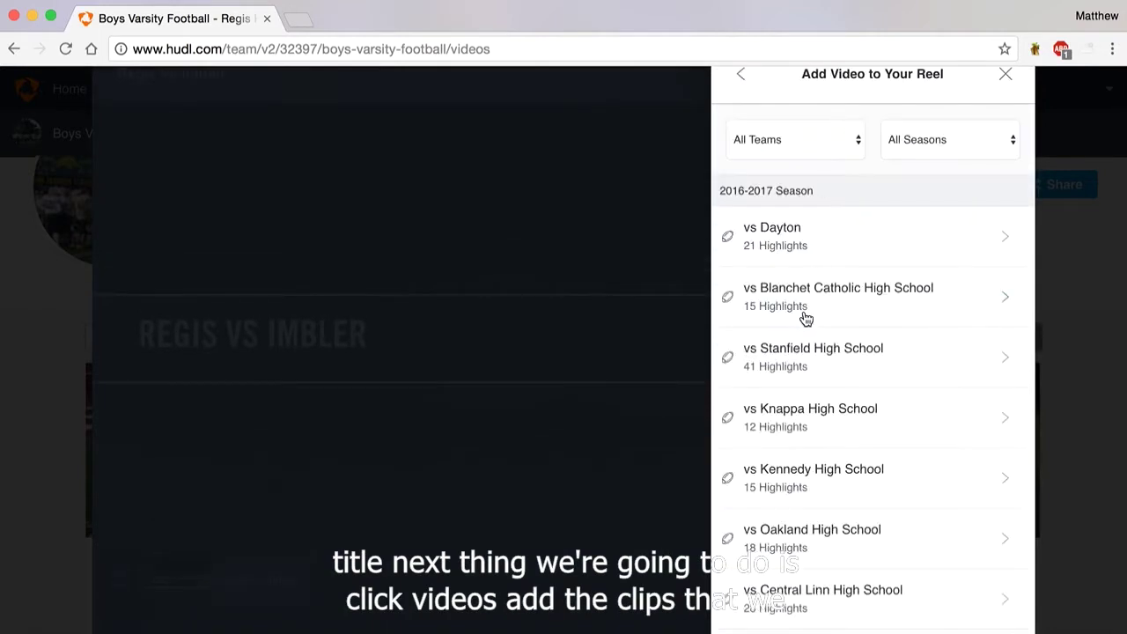
Filter the games to the 2015-2016 Season and open the vs Imbler High School clips.
left_click(958, 148)
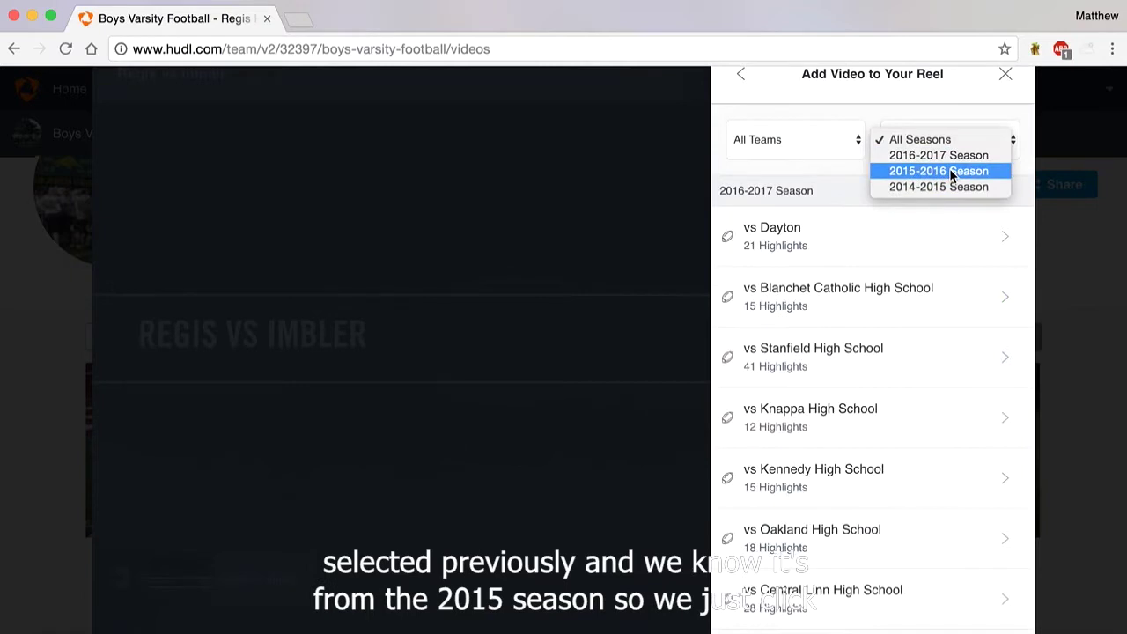
left_click(951, 172)
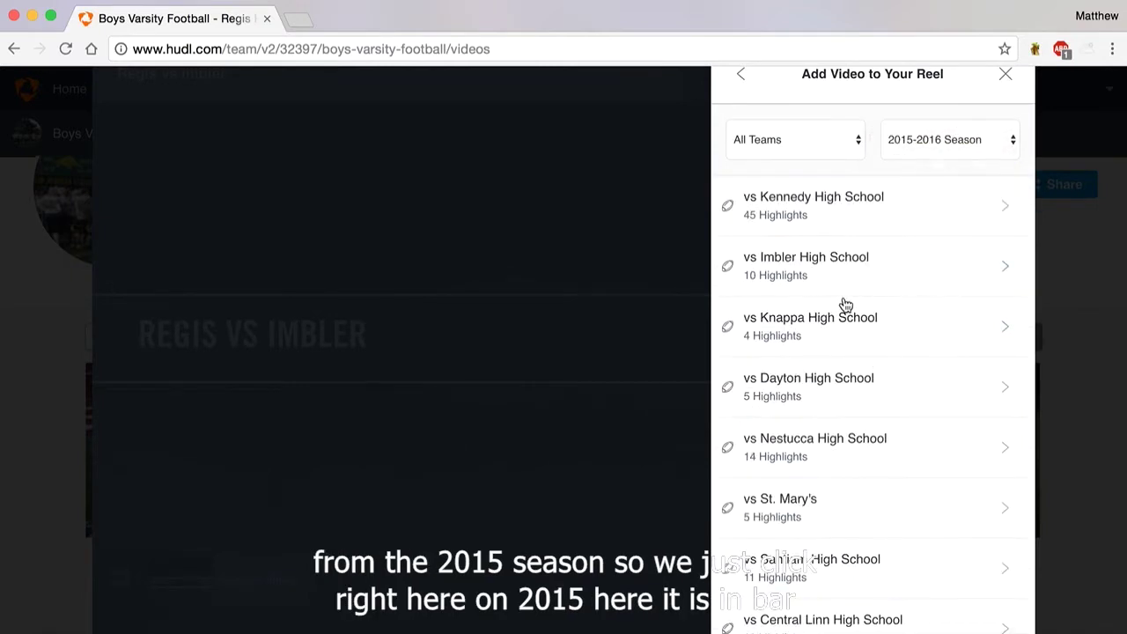
left_click(820, 268)
scroll(807, 384, "down", 5)
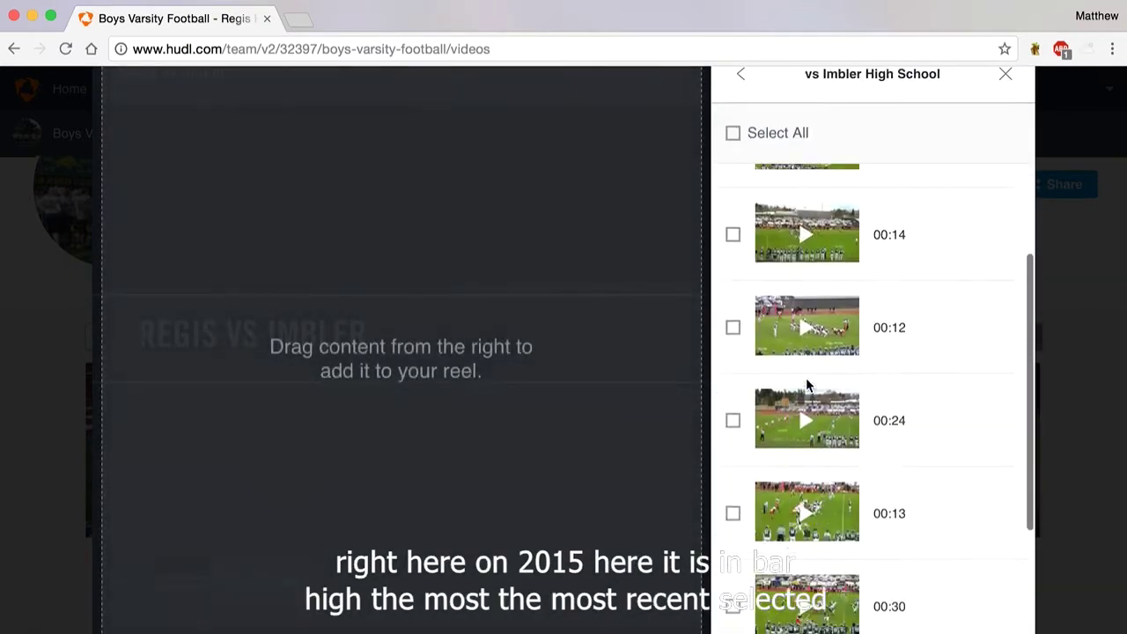
scroll(807, 384, "down", 1)
mouse_move(807, 384)
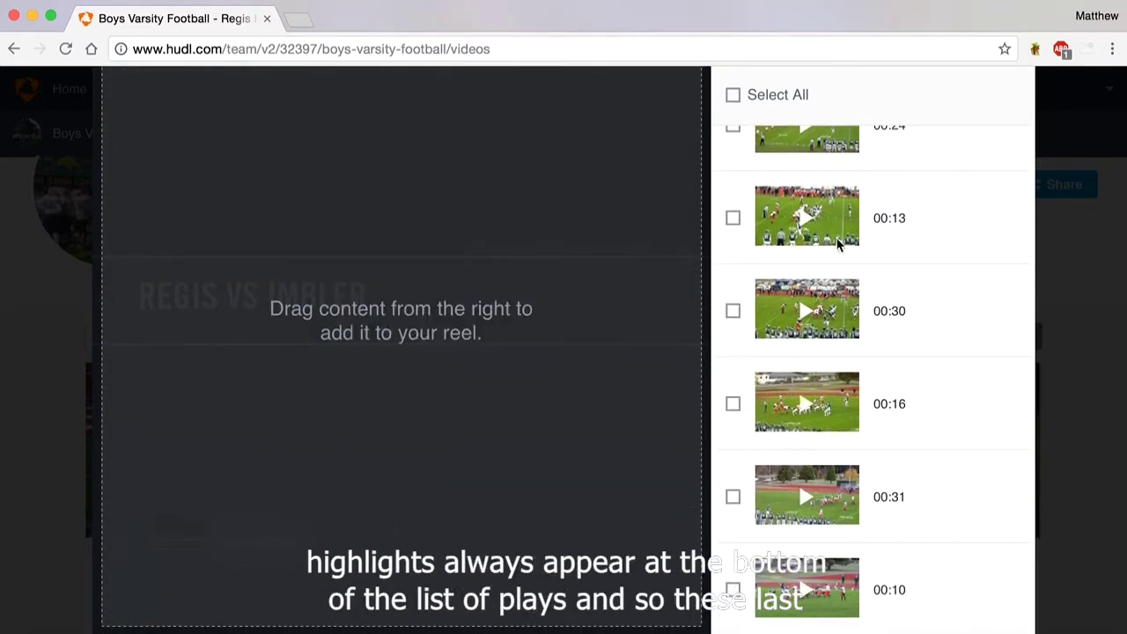
scroll(852, 224, "up", 3)
scroll(852, 224, "up", 1)
scroll(773, 412, "down", 3)
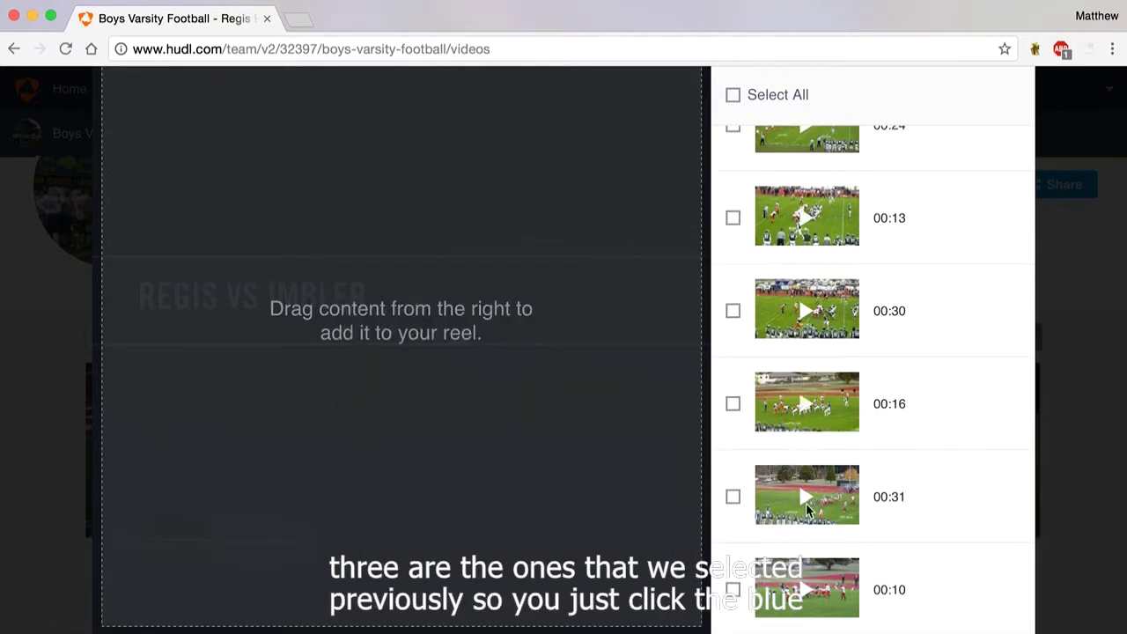
Select the 00:16, 00:31 and 00:10 clips and add all three to the reel.
left_click(734, 404)
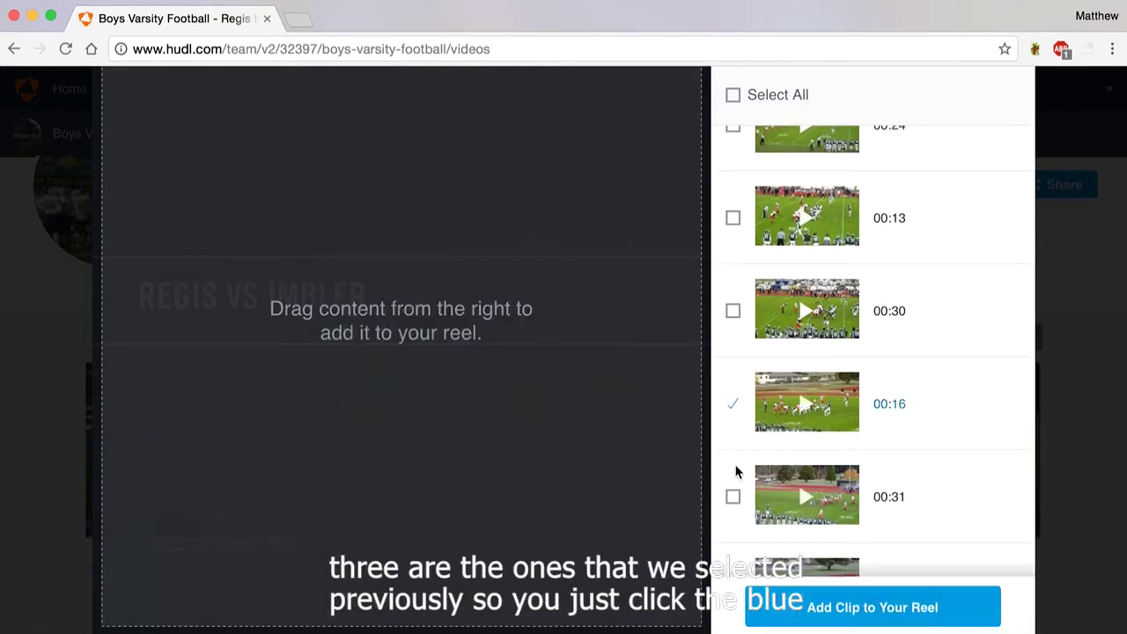
left_click(733, 498)
scroll(737, 502, "down", 2)
left_click(733, 530)
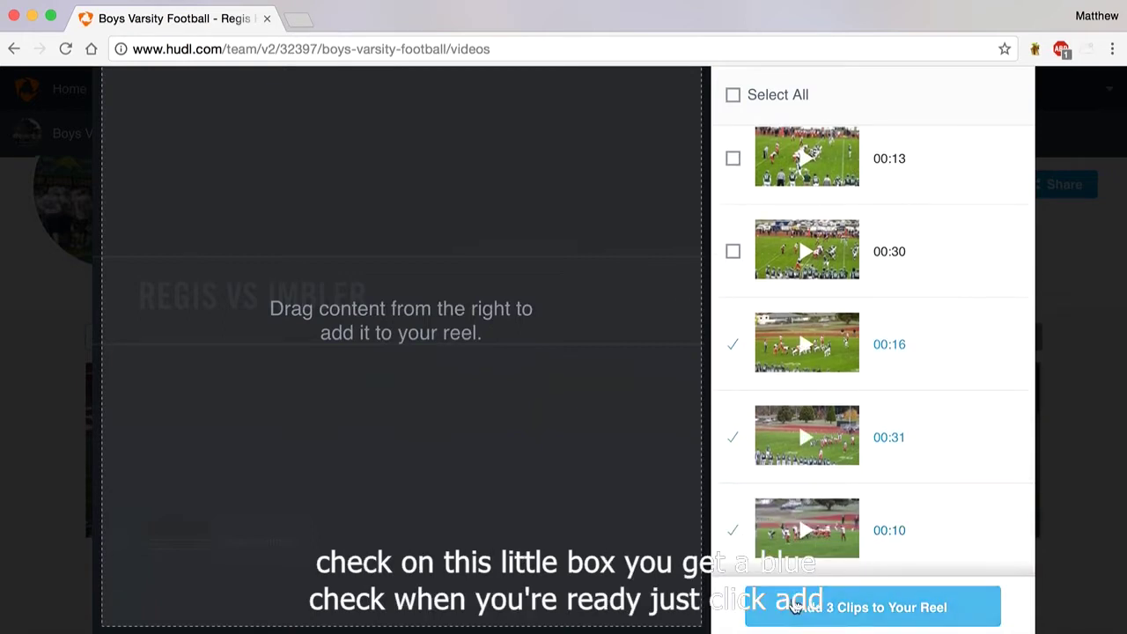
left_click(794, 607)
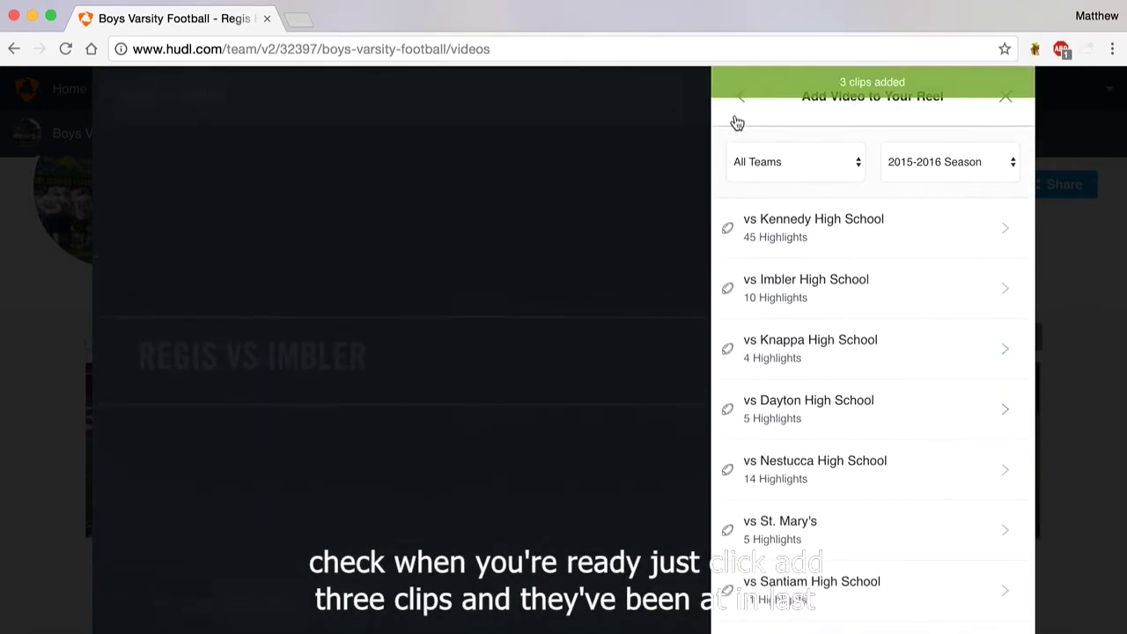
left_click(739, 109)
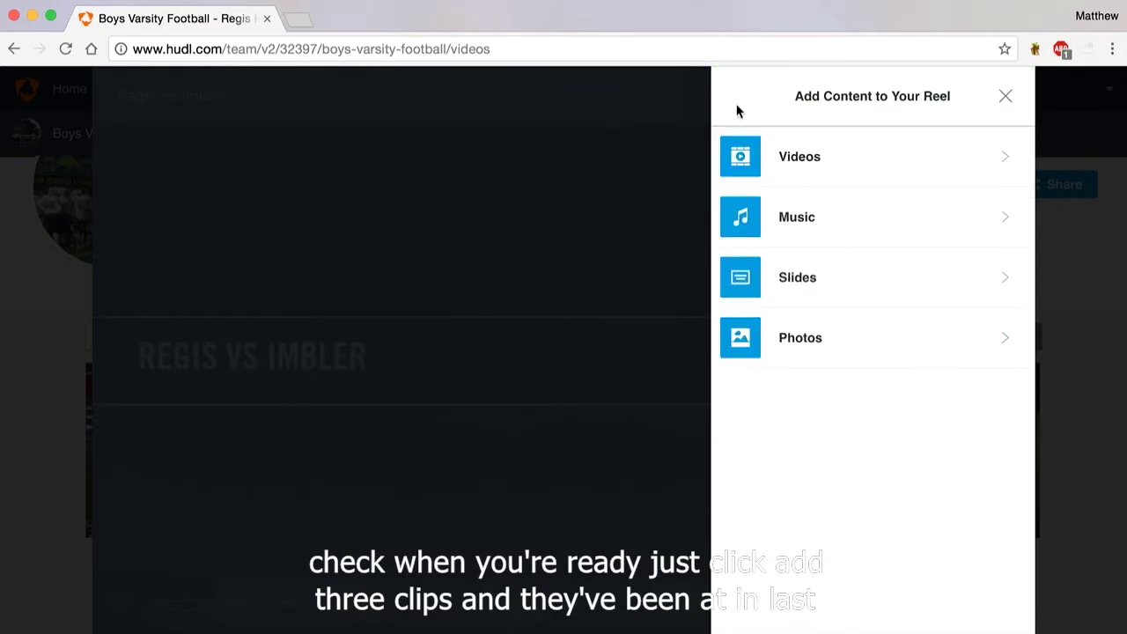
Browse the music tracks and add The Cavalry (01:03, Epic) as the reel's song.
left_click(787, 217)
left_click(862, 174)
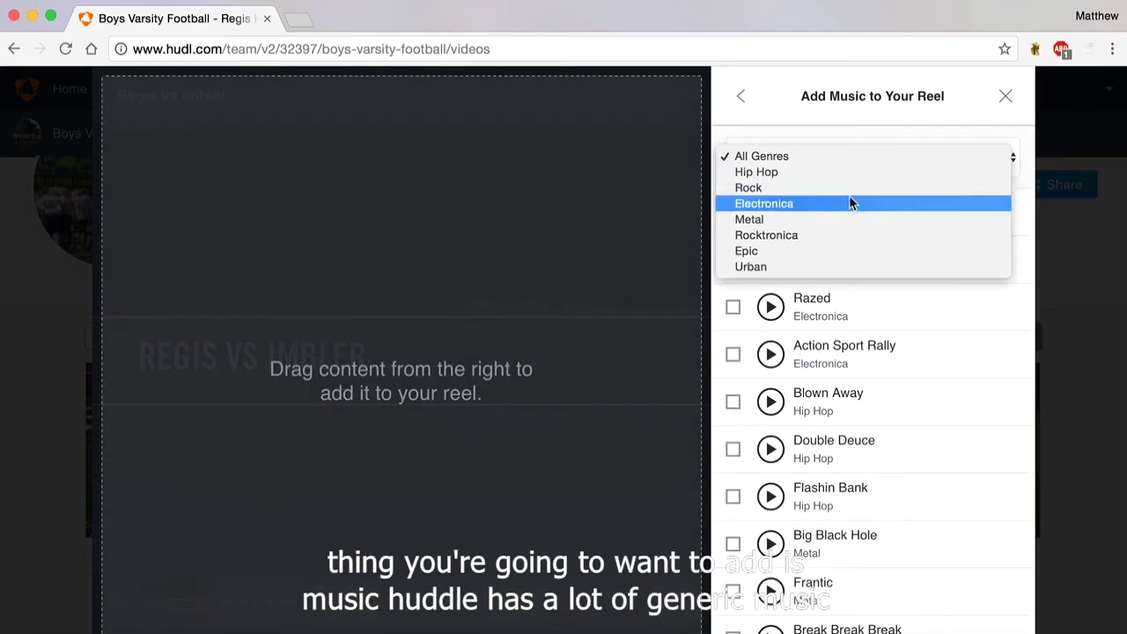
key("Escape")
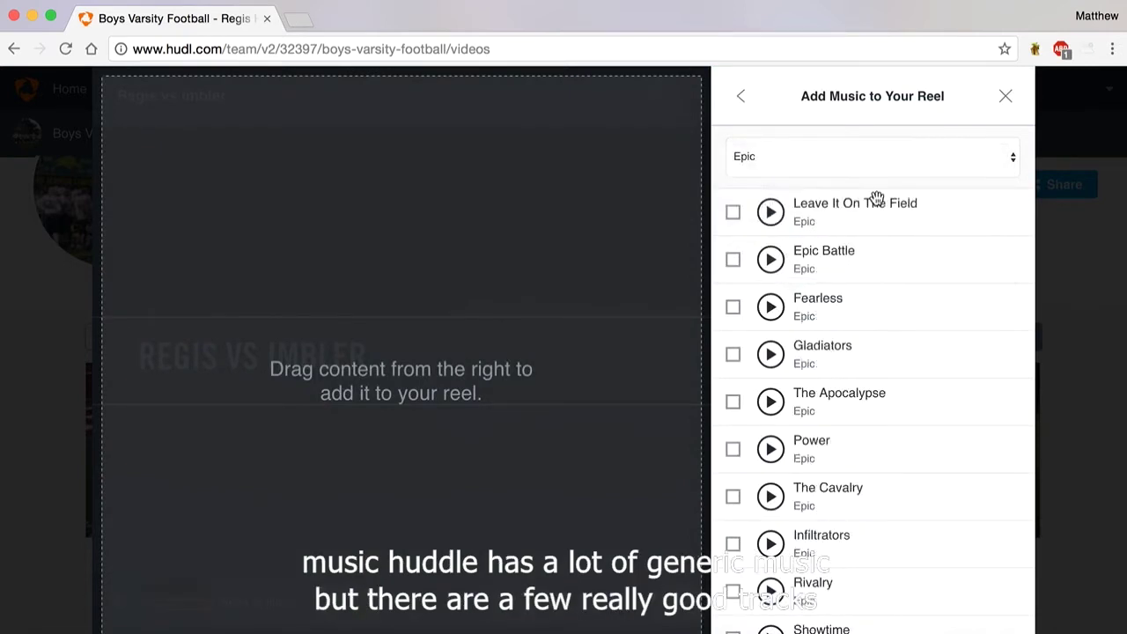
scroll(818, 378, "down", 3)
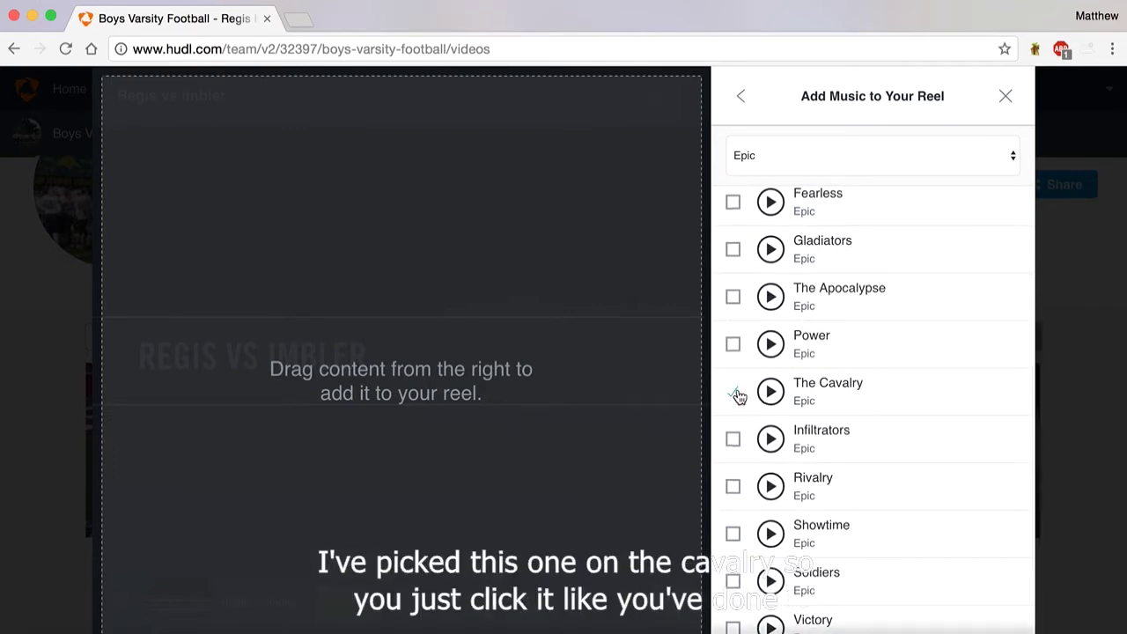
scroll(738, 395, "down", 3)
left_click(806, 608)
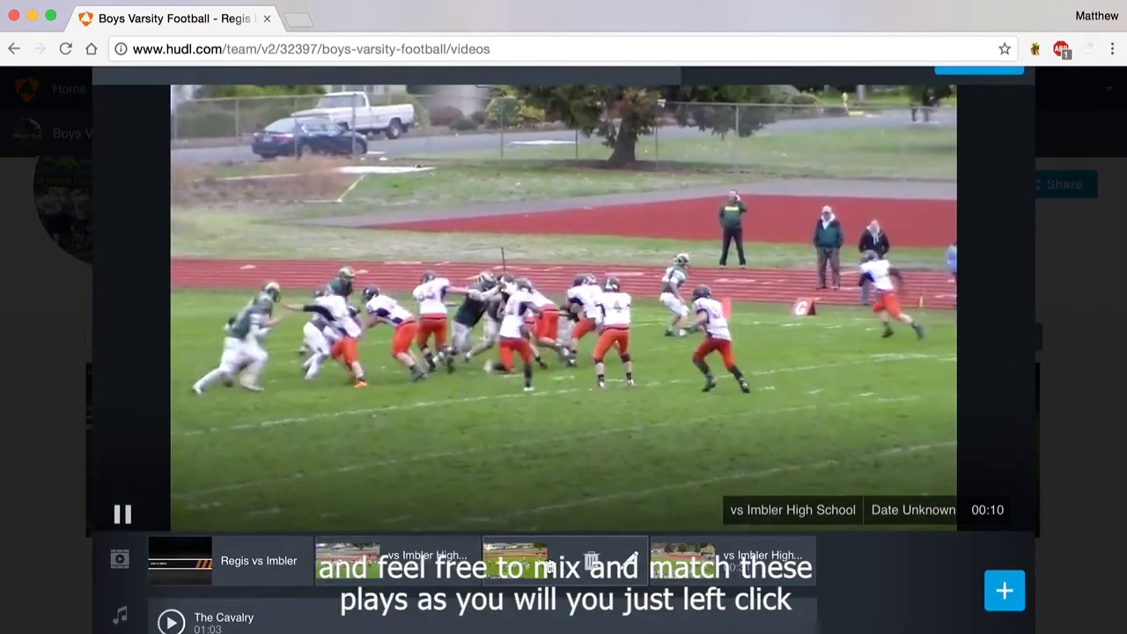
Move a game clip later in the reel, then trim another clip's start so it runs 00:07.
left_click_drag(539, 564, 776, 571)
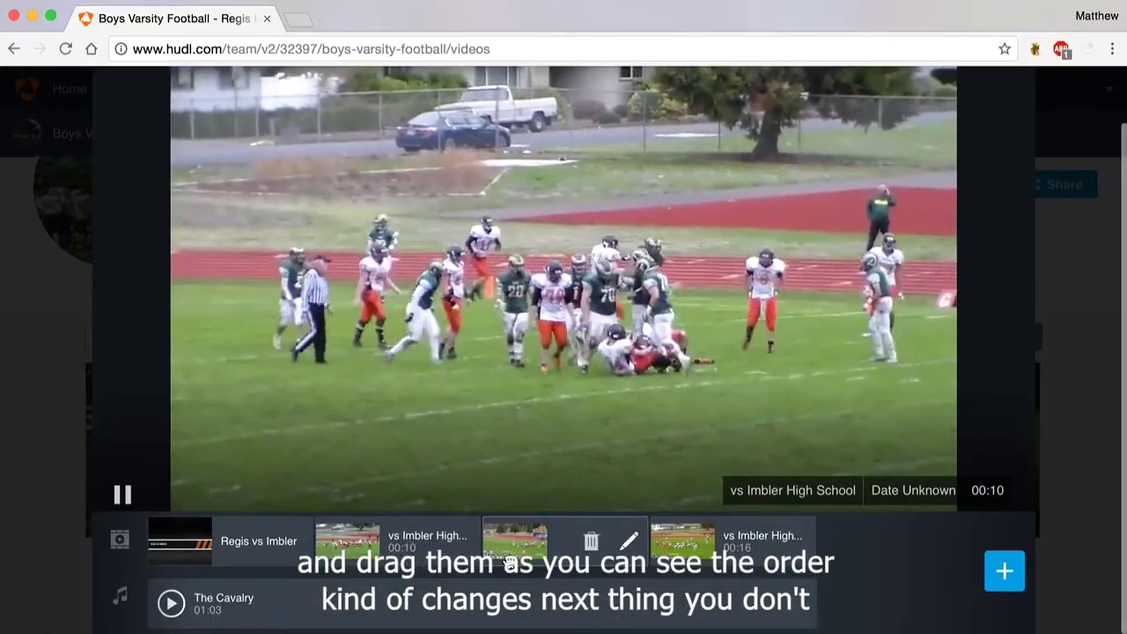
left_click(451, 546)
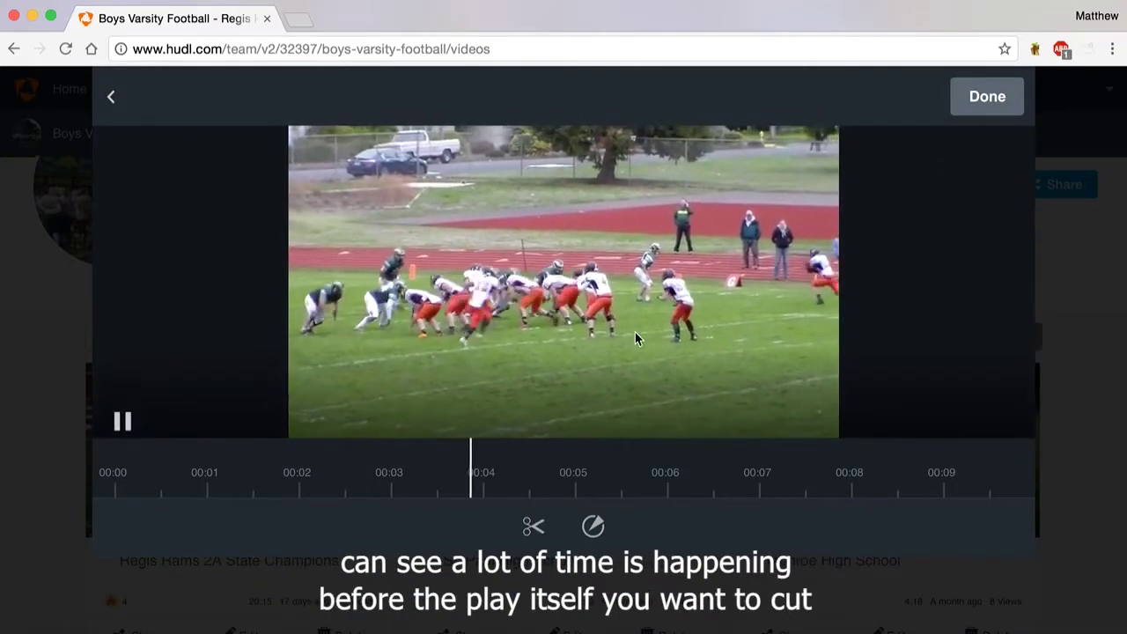
left_click(534, 529)
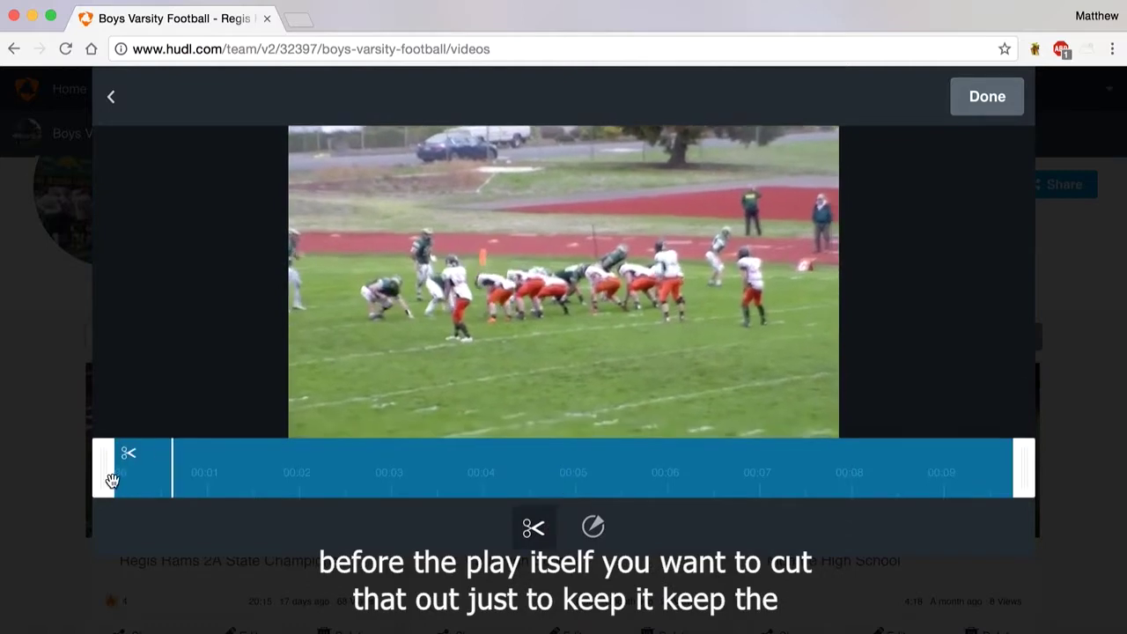
left_click_drag(108, 478, 351, 475)
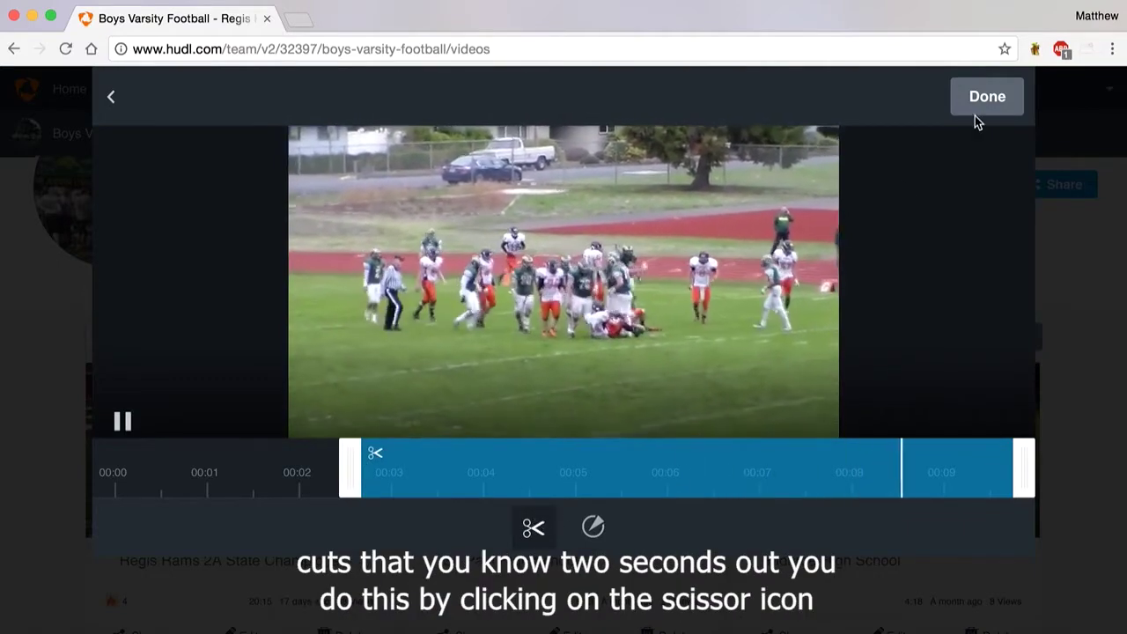
left_click(978, 110)
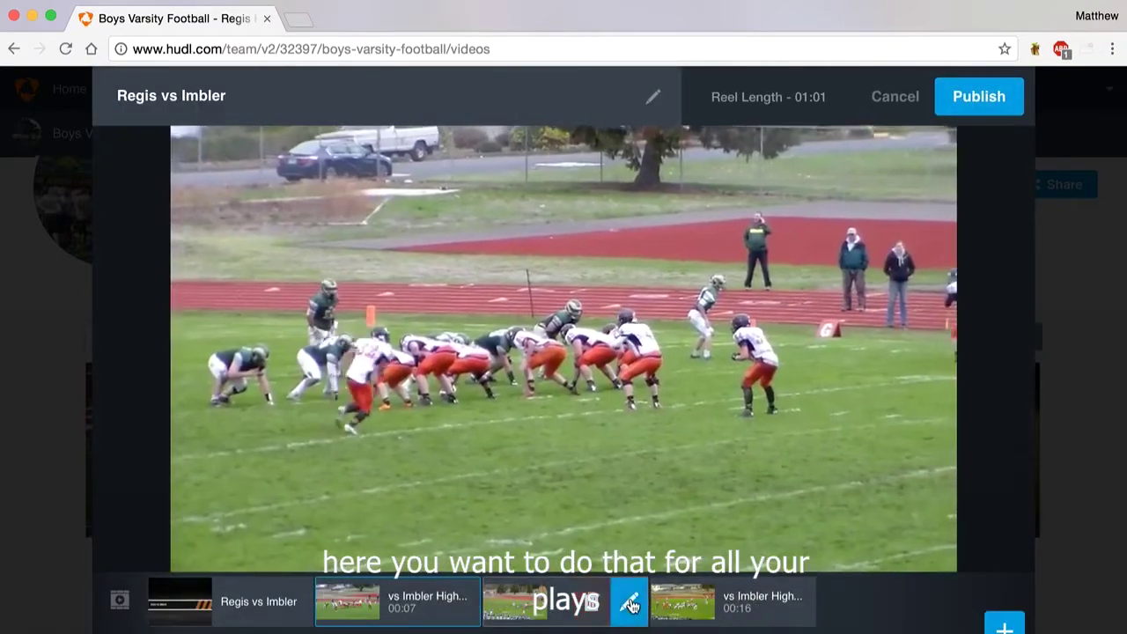
Trim the pre-snap seconds off the second Imbler clip so it runs 00:20.
left_click(631, 605)
left_click(534, 526)
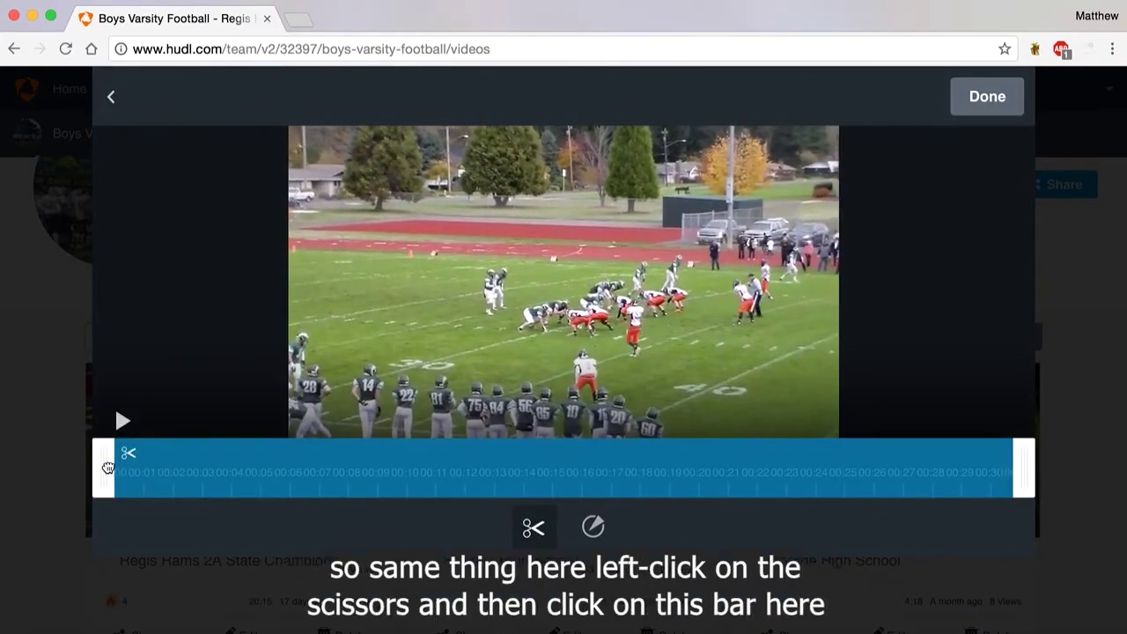
left_click_drag(107, 467, 229, 478)
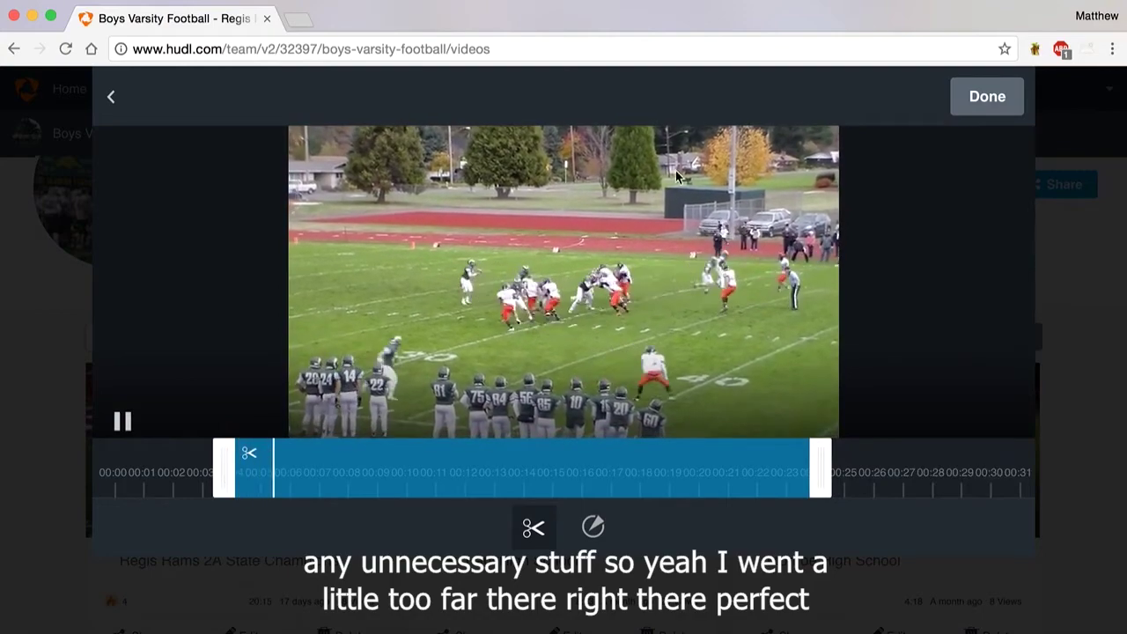
left_click(984, 99)
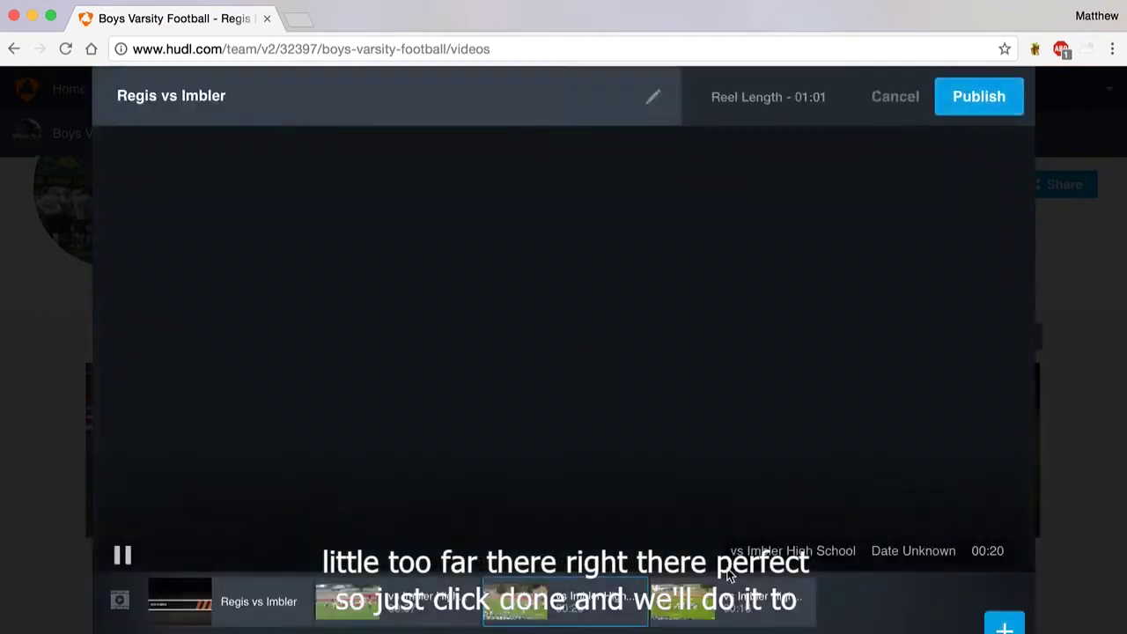
Trim the last Imbler clip's start to about 00:03 so it runs 00:13.
left_click(790, 599)
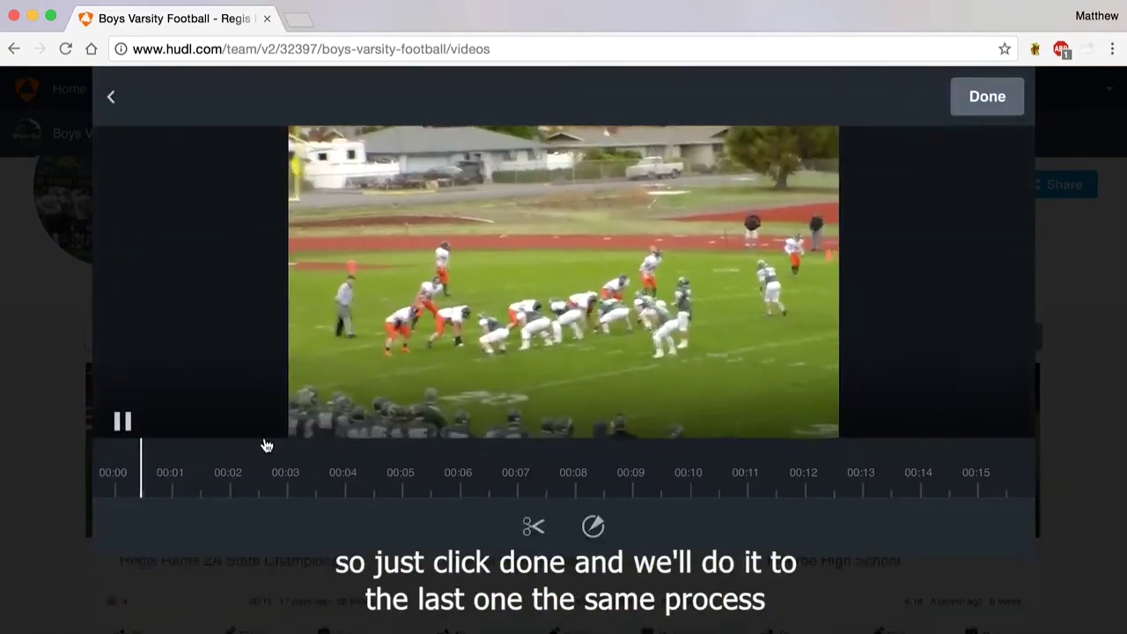
left_click(551, 526)
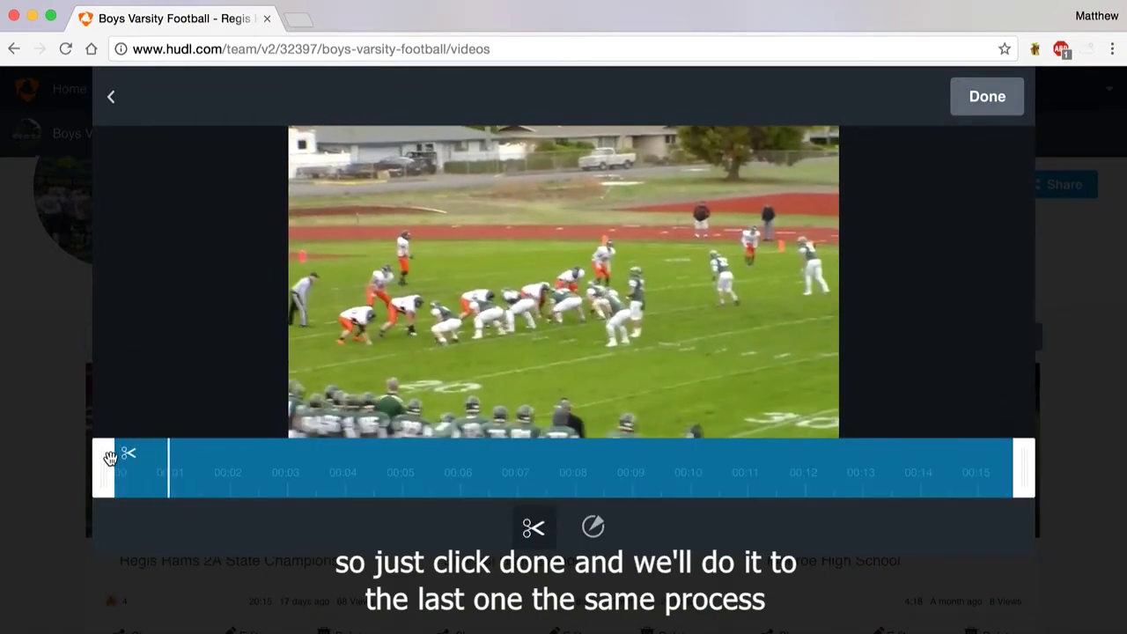
left_click_drag(171, 459, 237, 465)
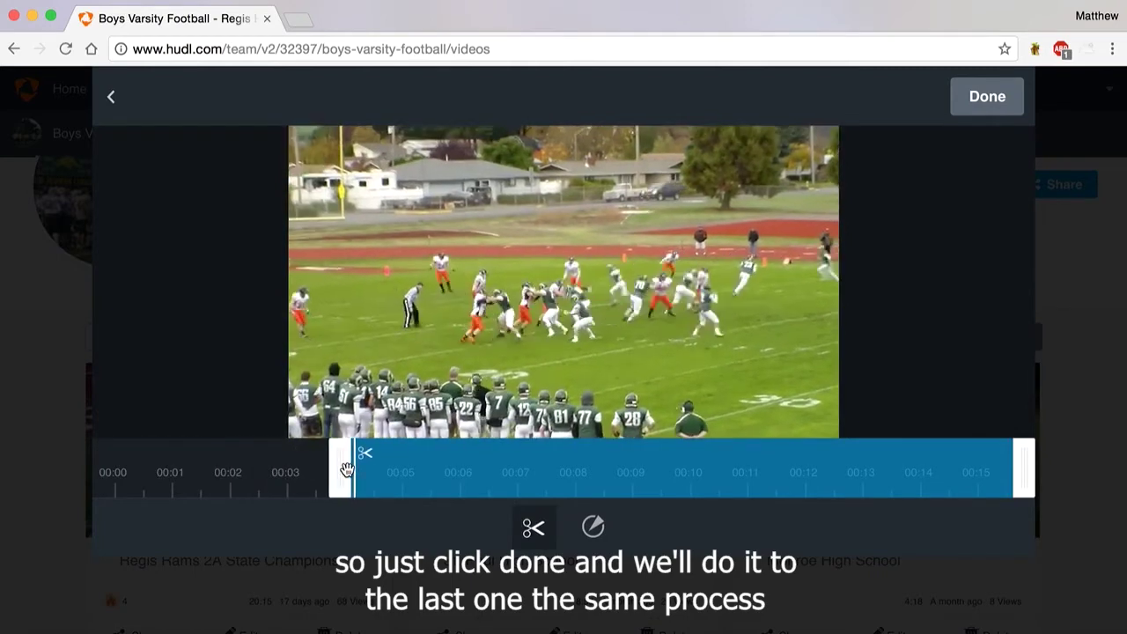
left_click_drag(345, 471, 294, 470)
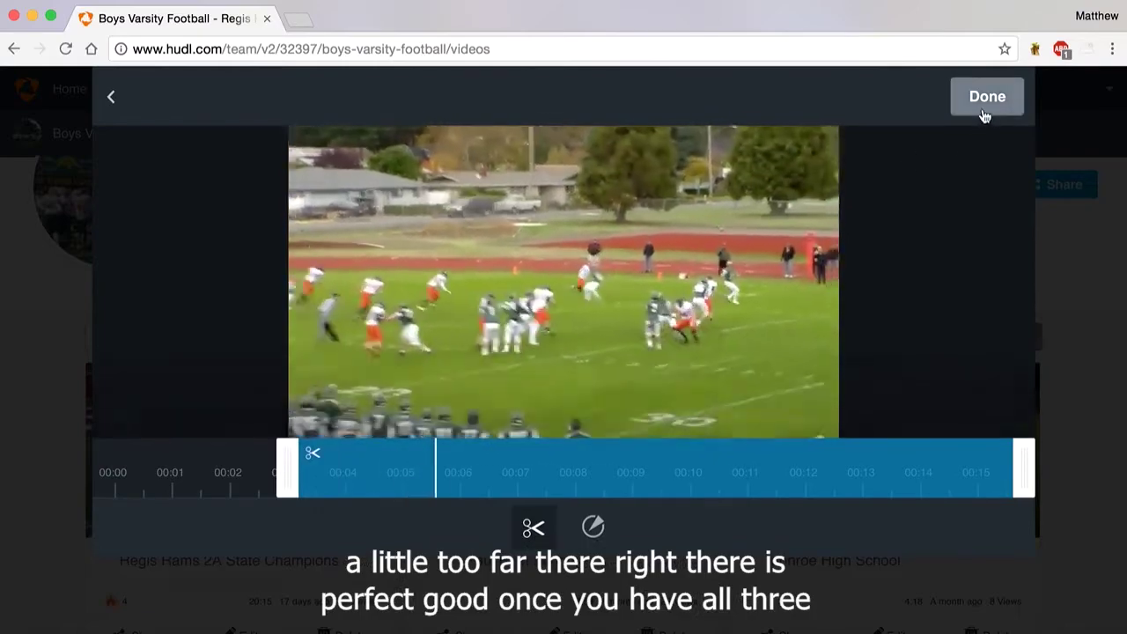
left_click(983, 104)
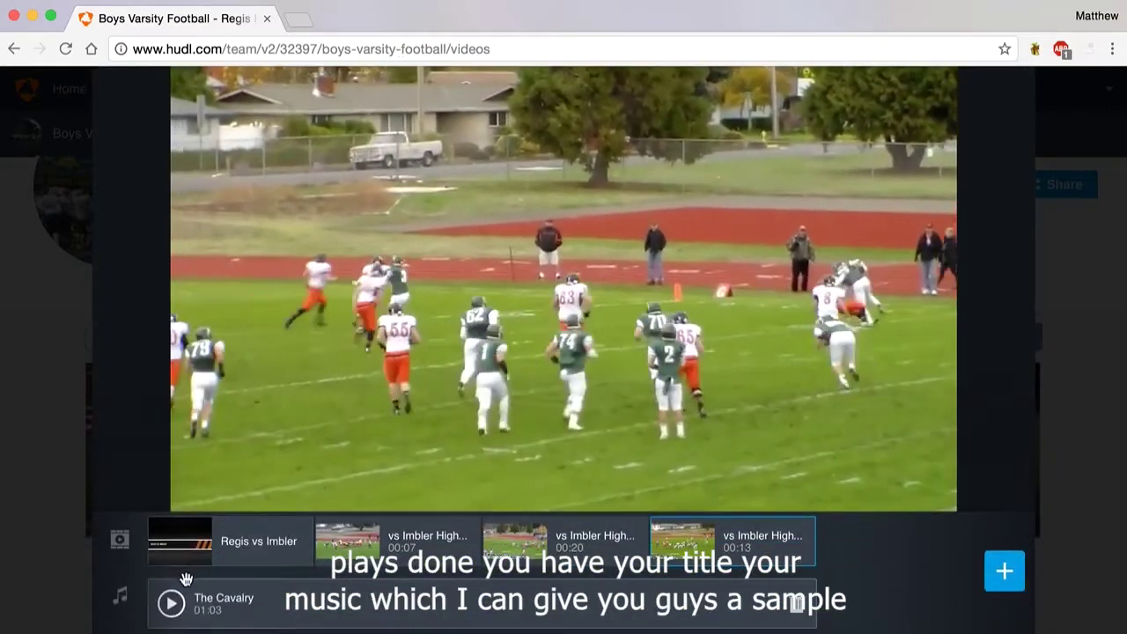
Preview The Cavalry track, then publish the Regis vs Imbler reel to the profile.
left_click(186, 582)
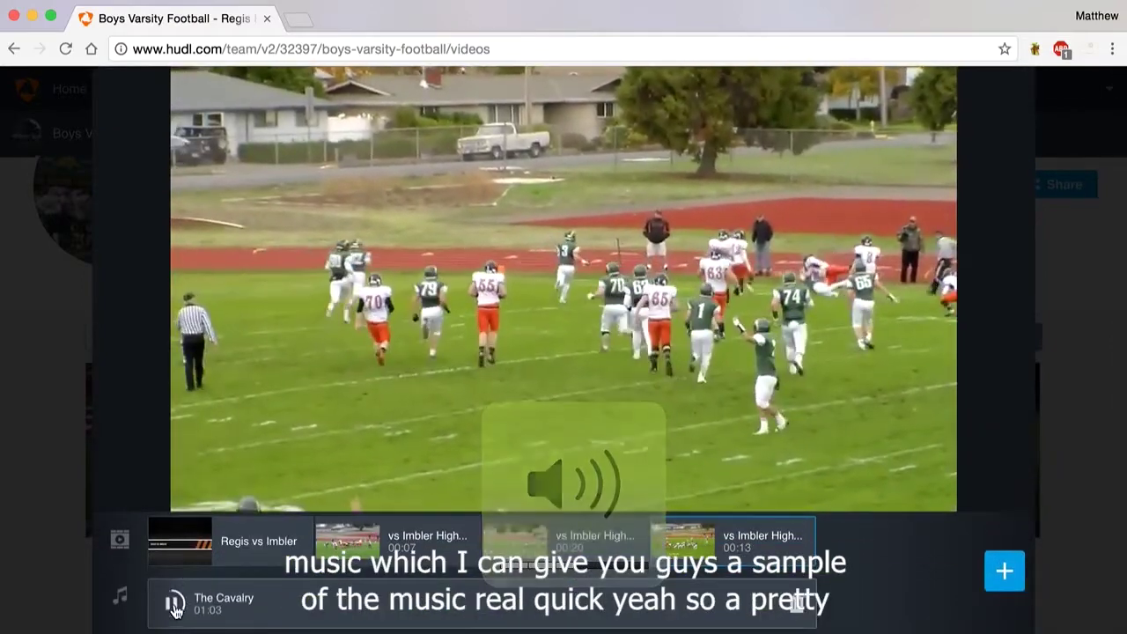
left_click(172, 607)
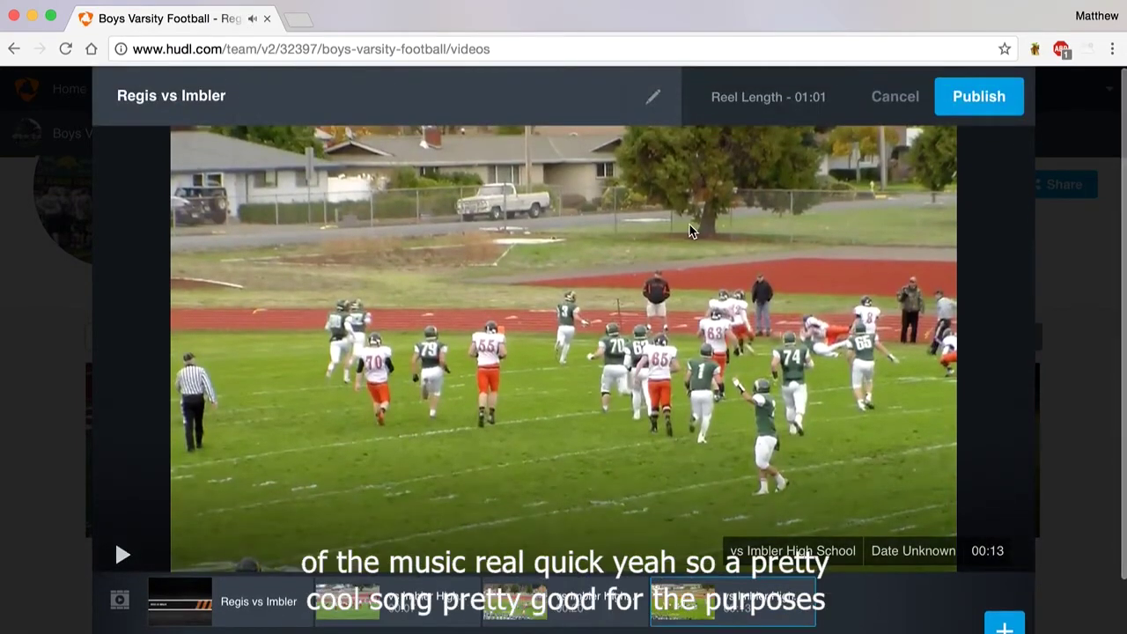
scroll(683, 483, "down", 2)
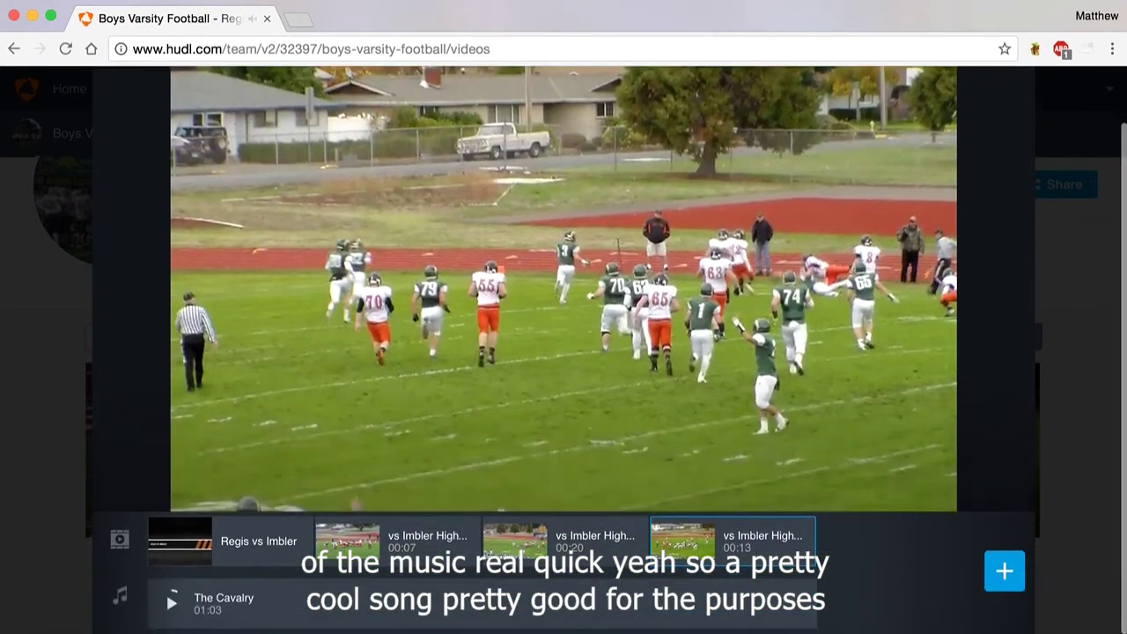
scroll(684, 483, "up", 2)
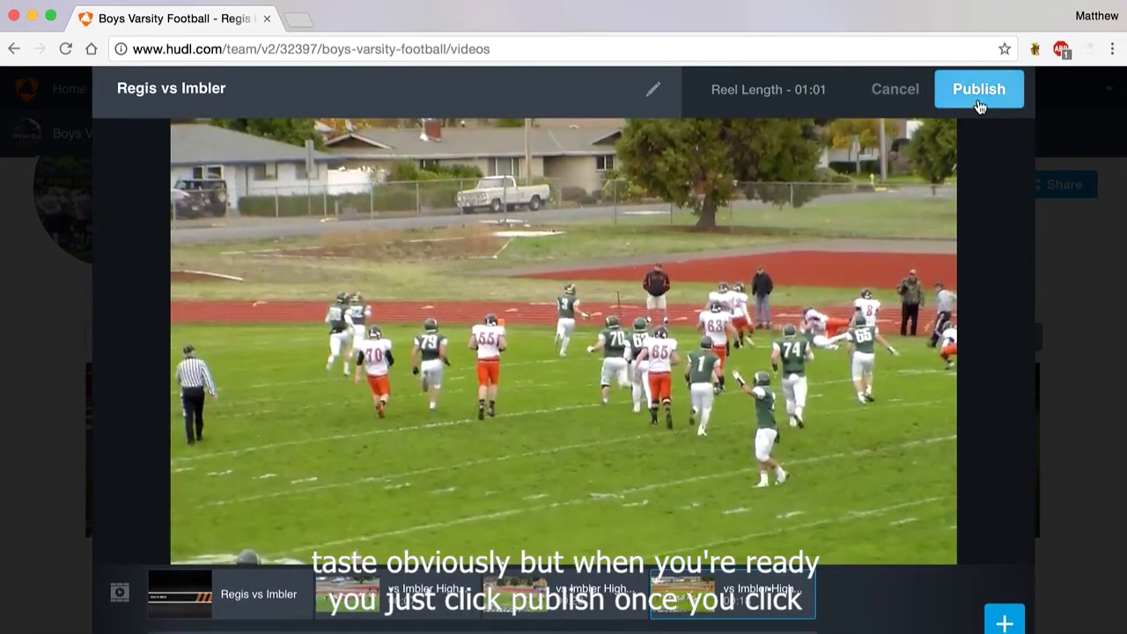
left_click(978, 104)
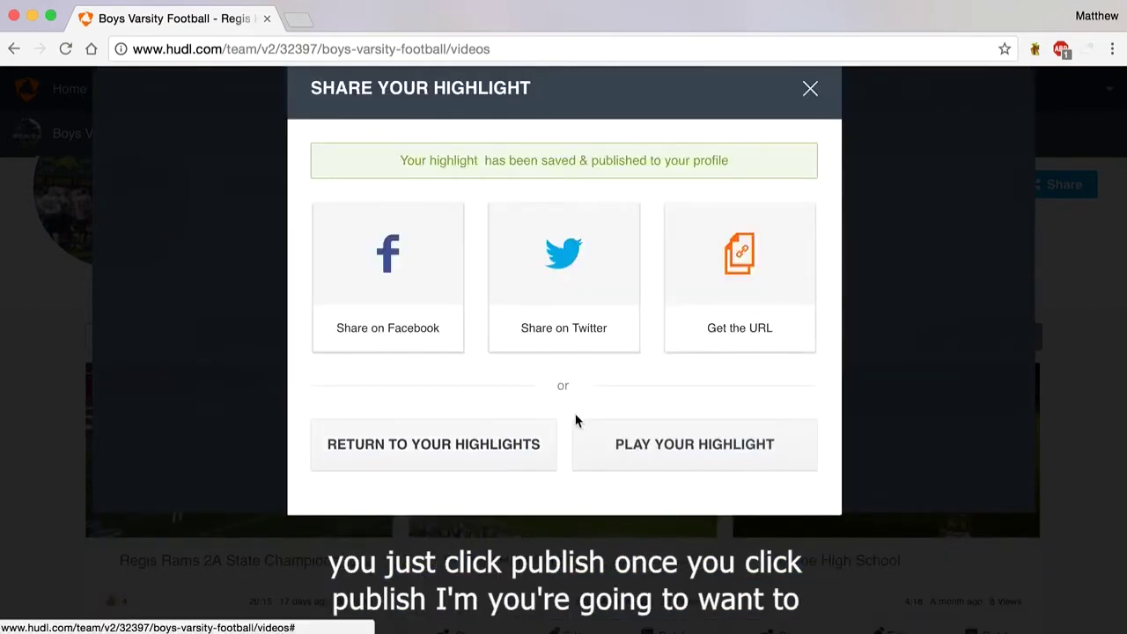
Open the new highlight in another tab, then close the Share Your Highlight dialog on the Boys Varsity Football tab.
left_click(640, 447)
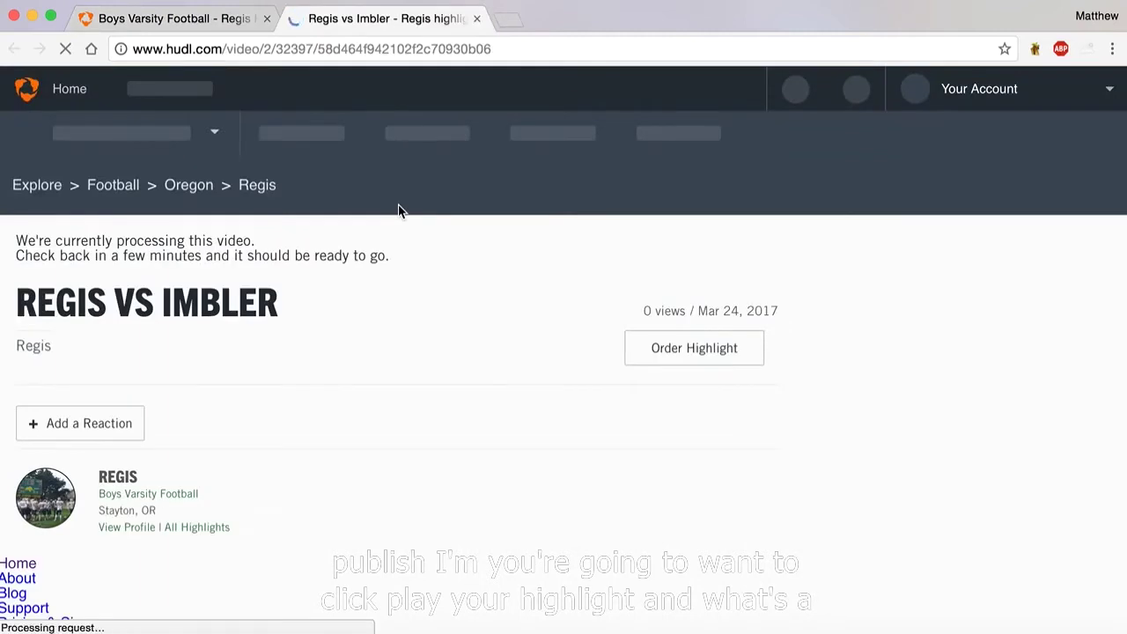
scroll(398, 210, "down", 2)
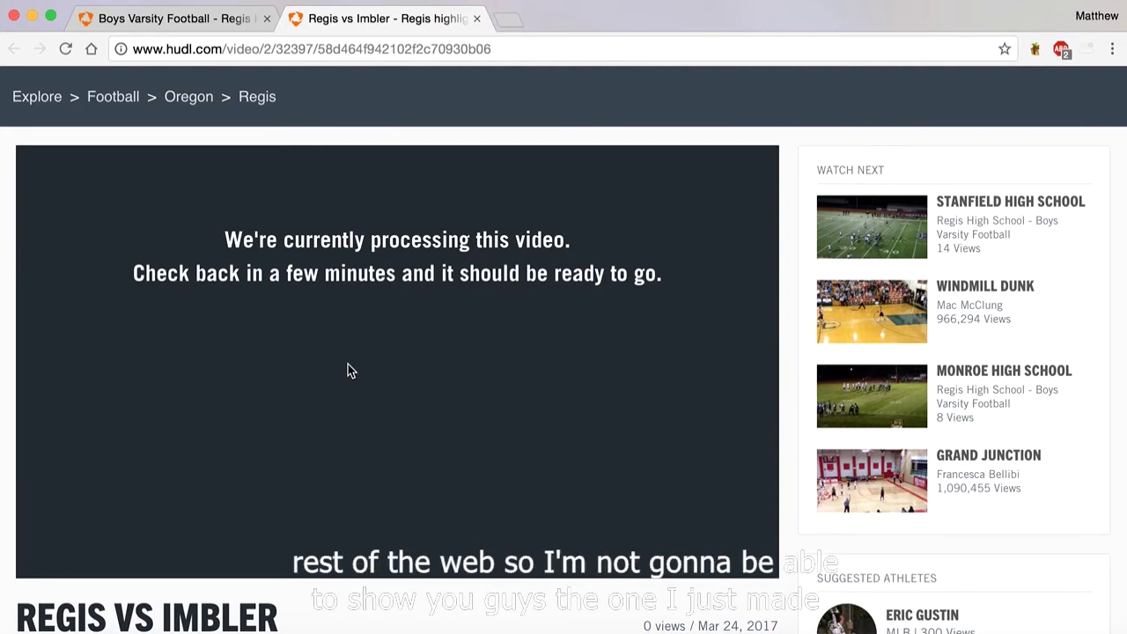
left_click(205, 24)
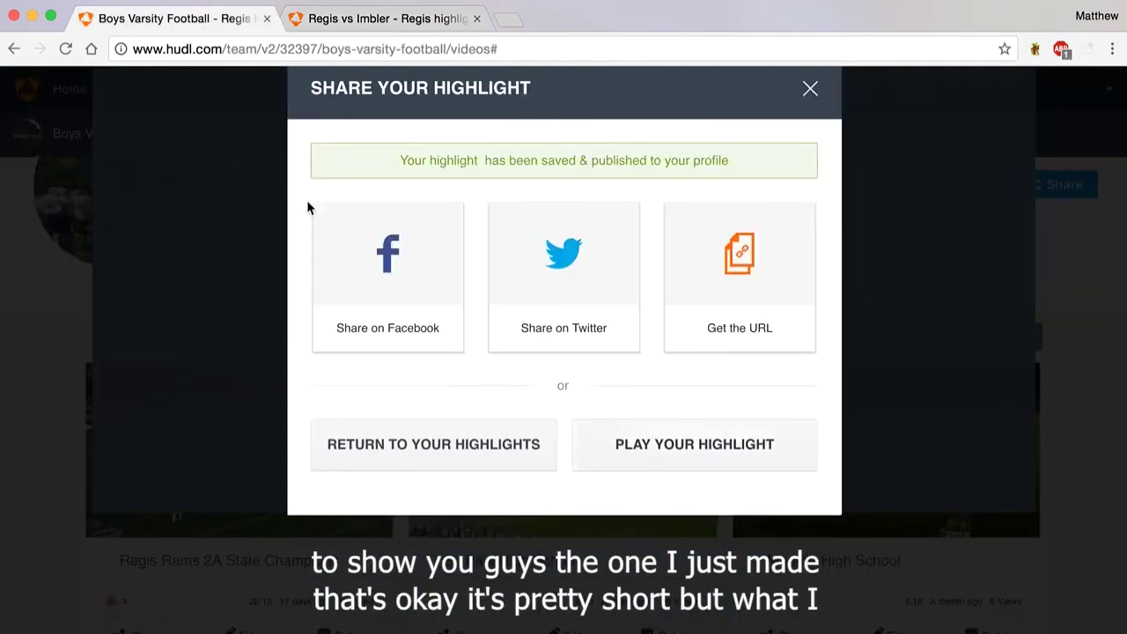
left_click(812, 91)
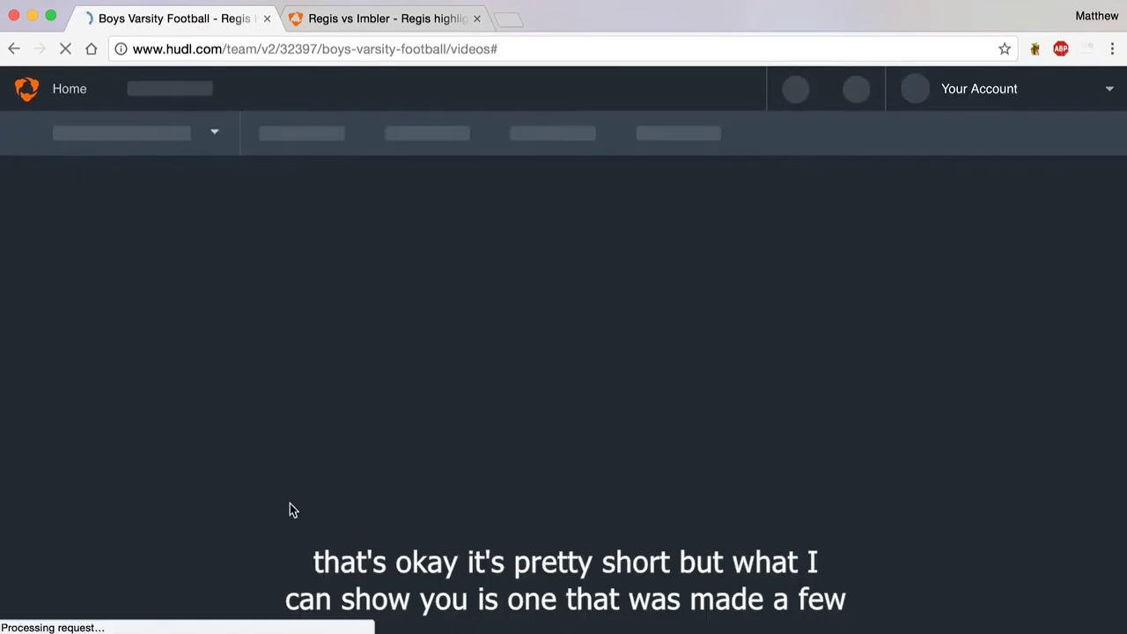